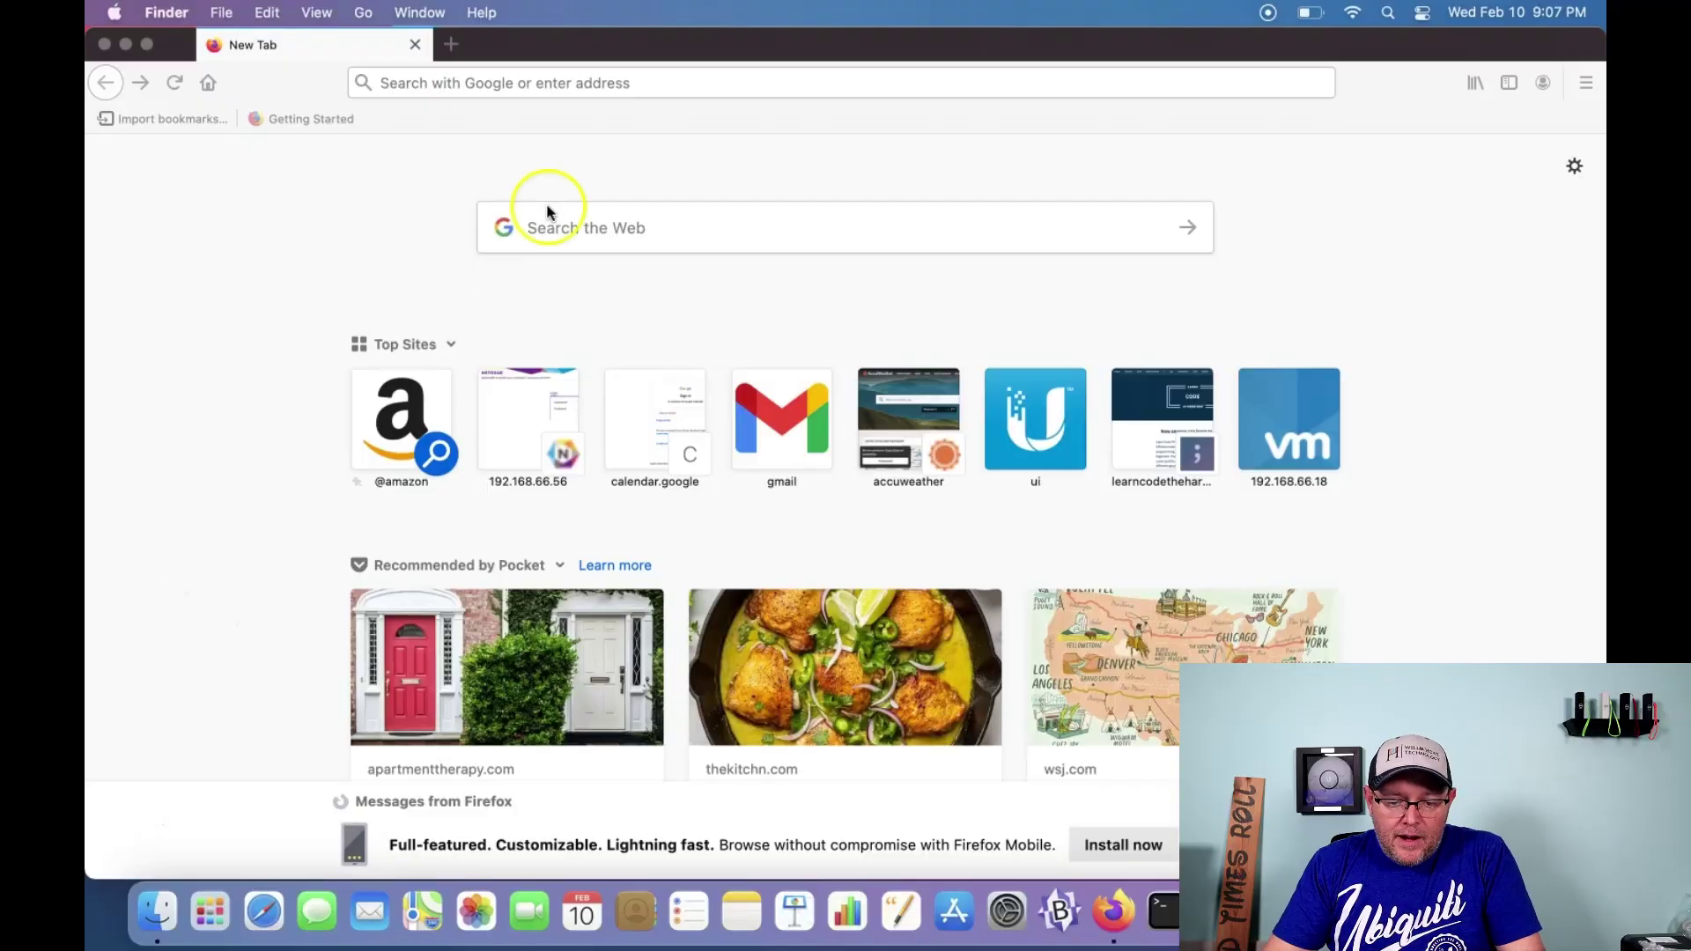
Step: Search the web for 'tunnel blick' and open the Downloads page on tunnelblick.net
left_click(627, 81)
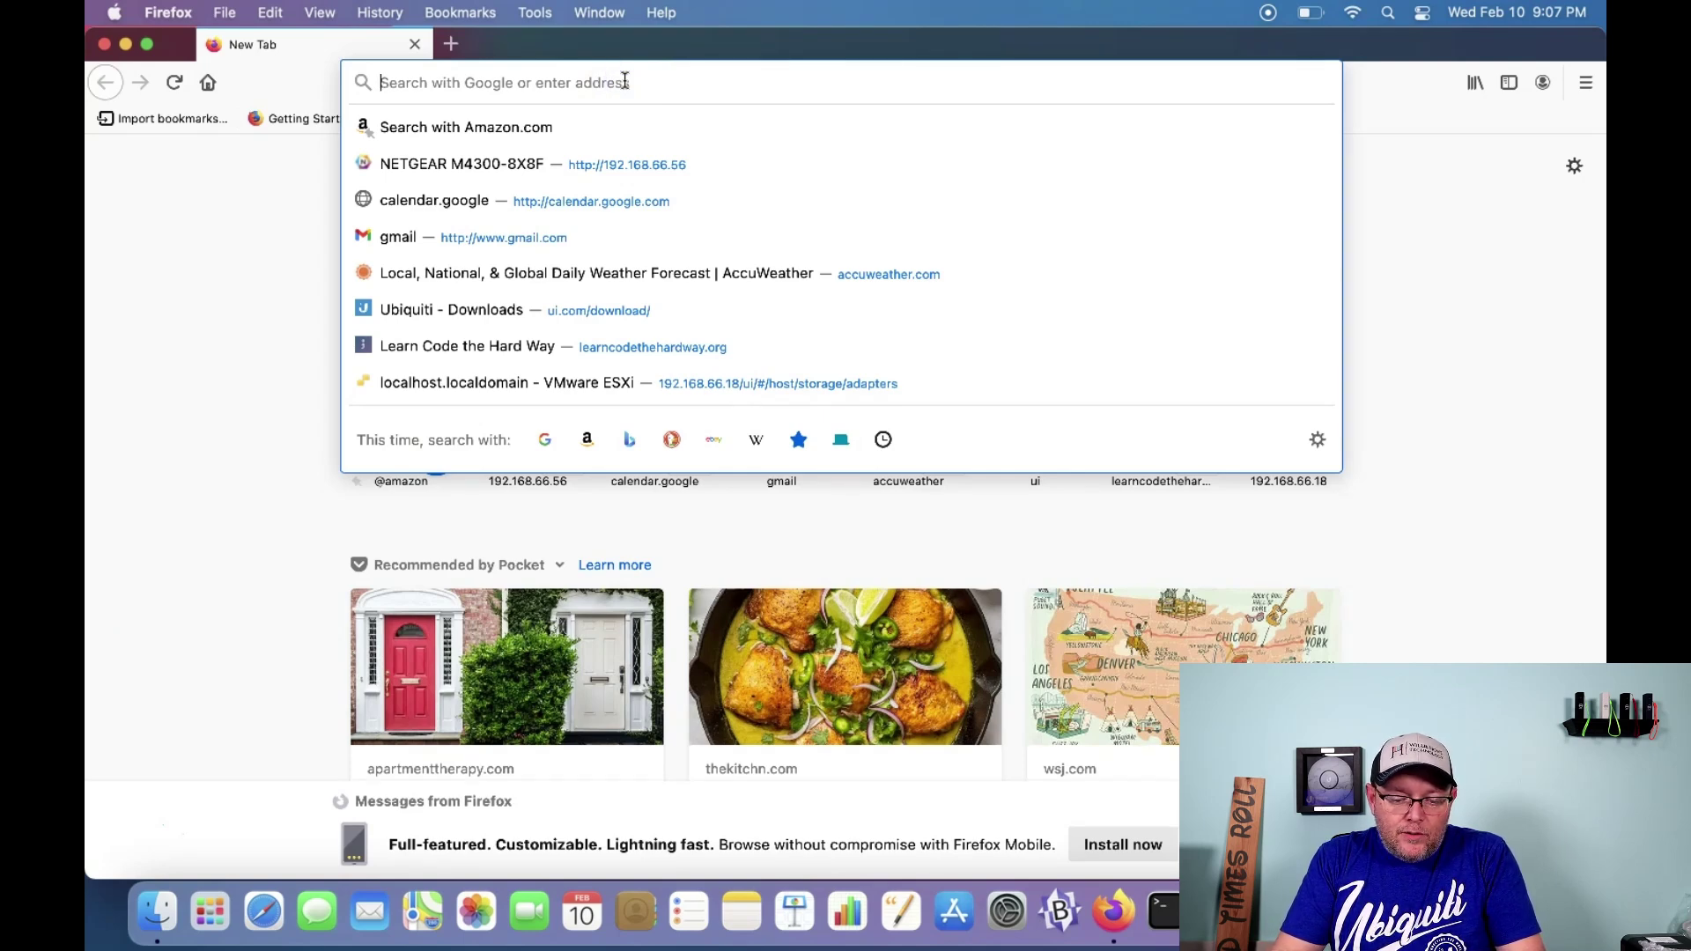
type("tu")
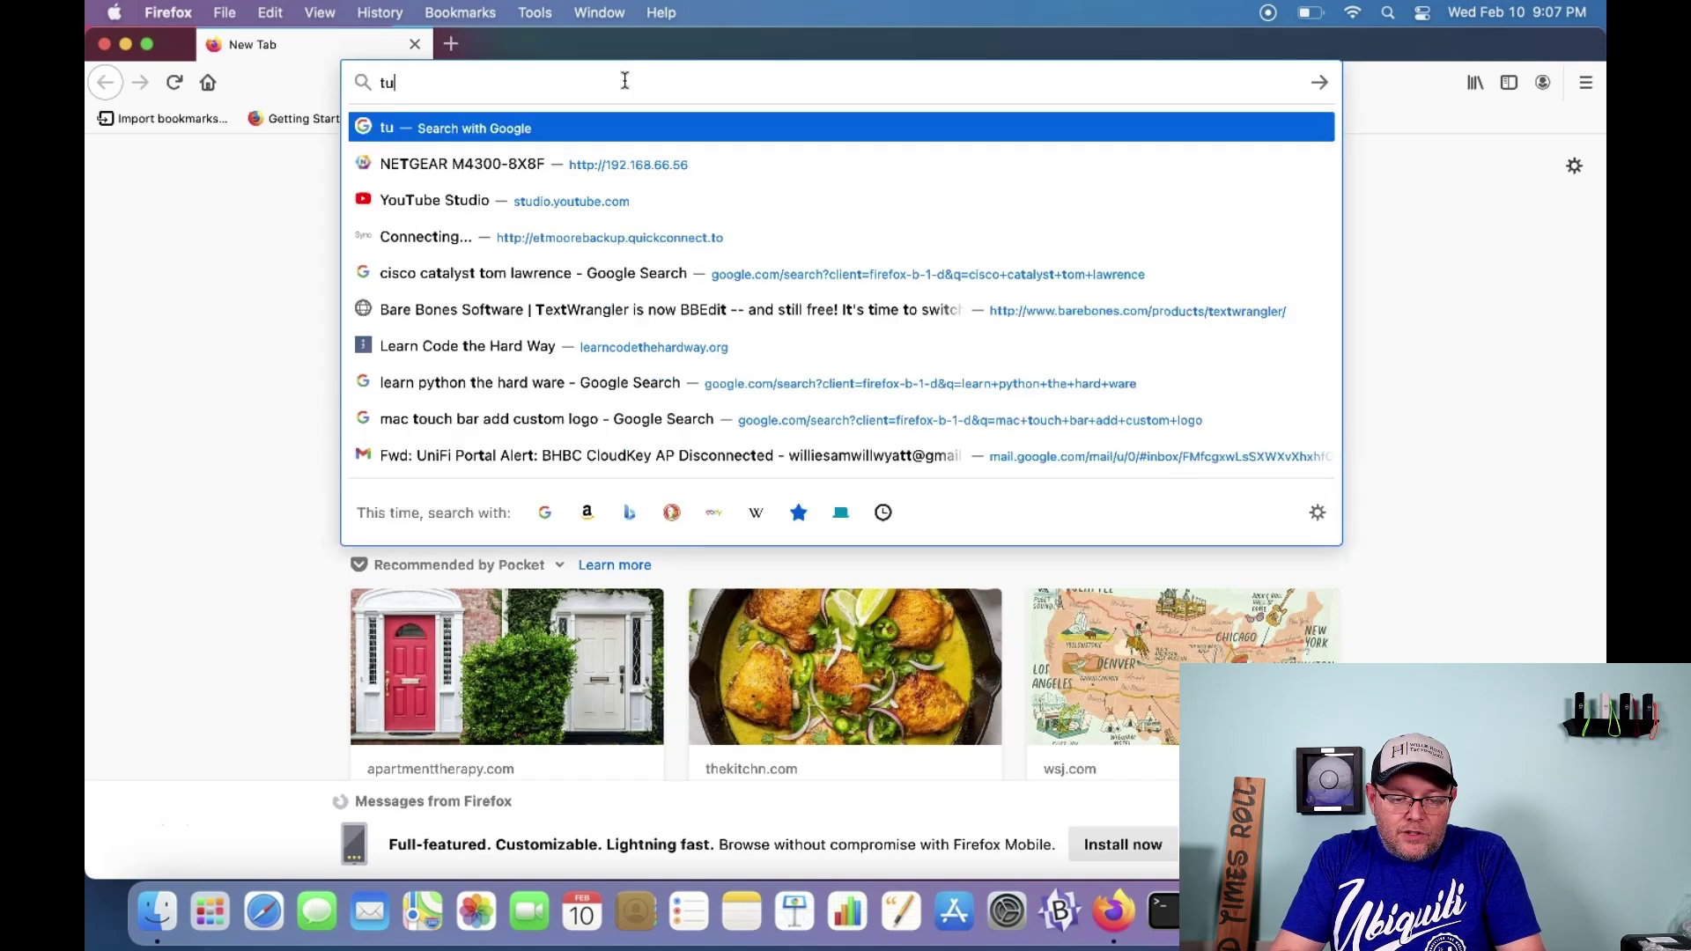
type("nnel blick")
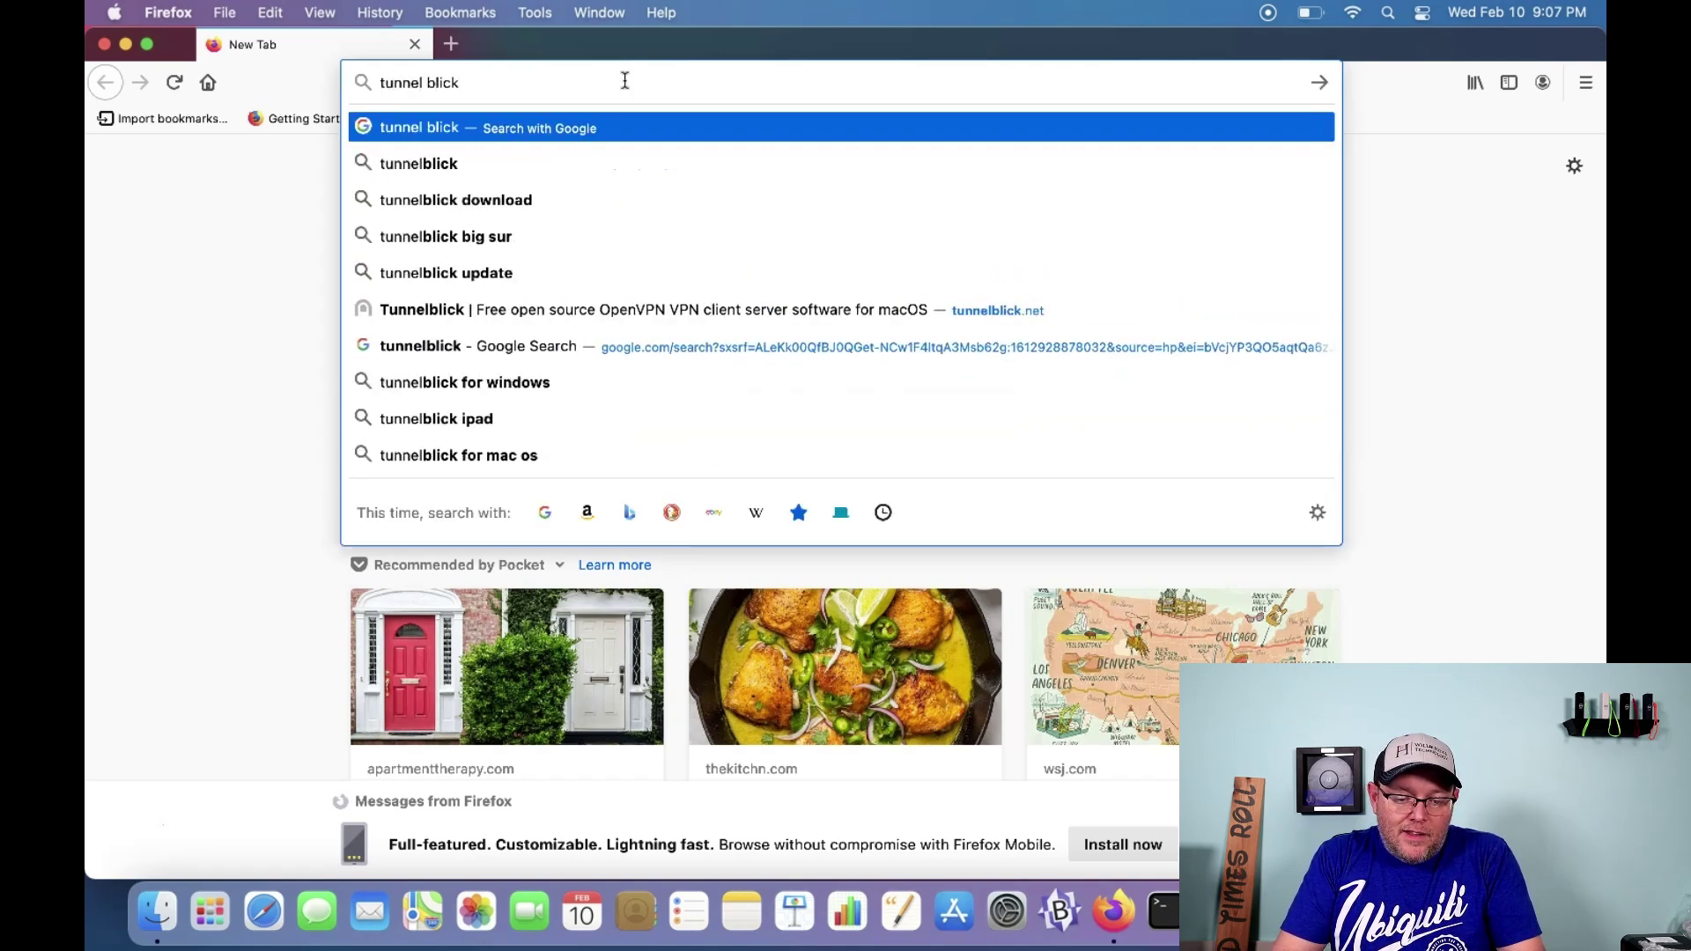
key("Return")
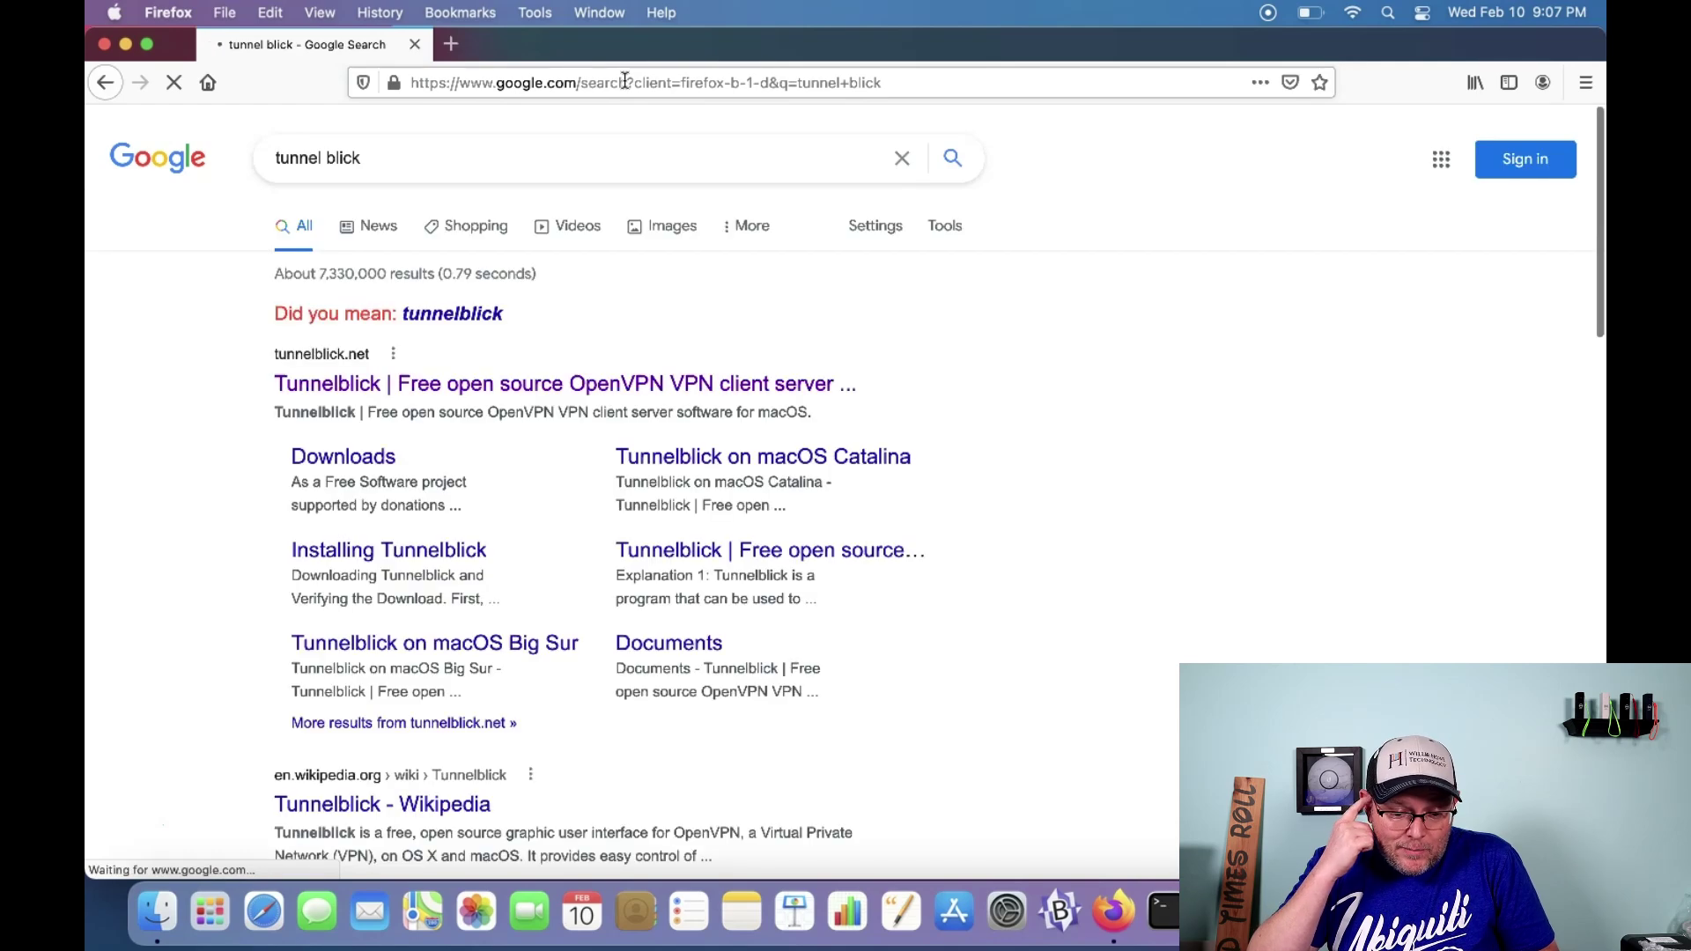
left_click(414, 388)
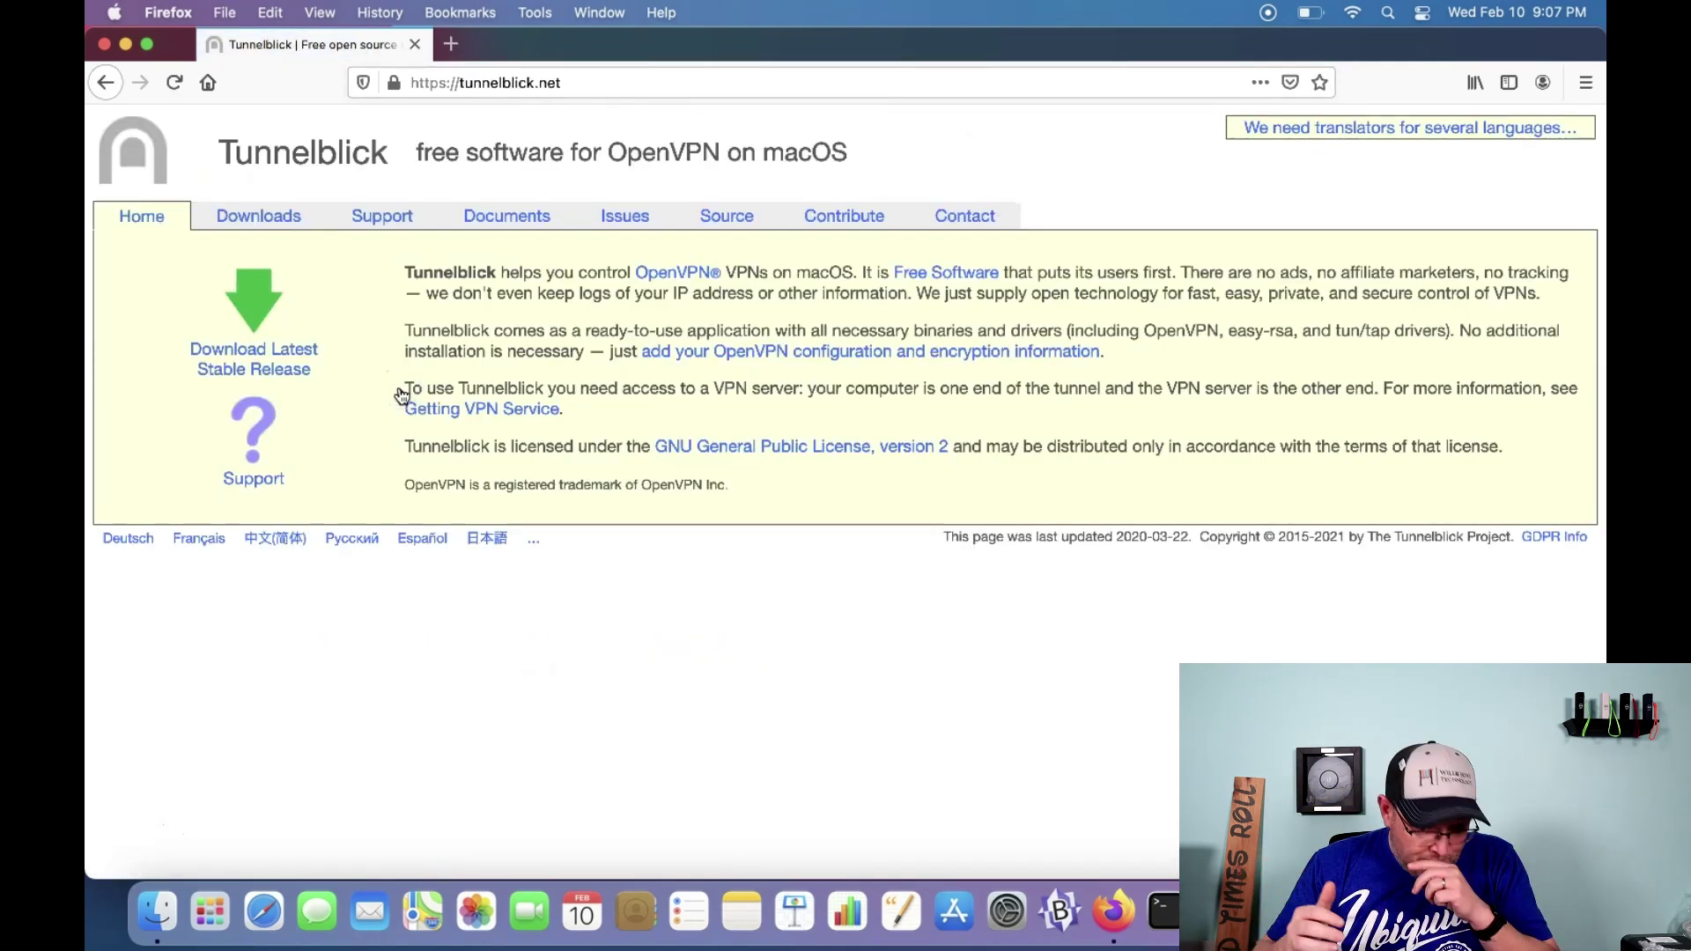
left_click(286, 220)
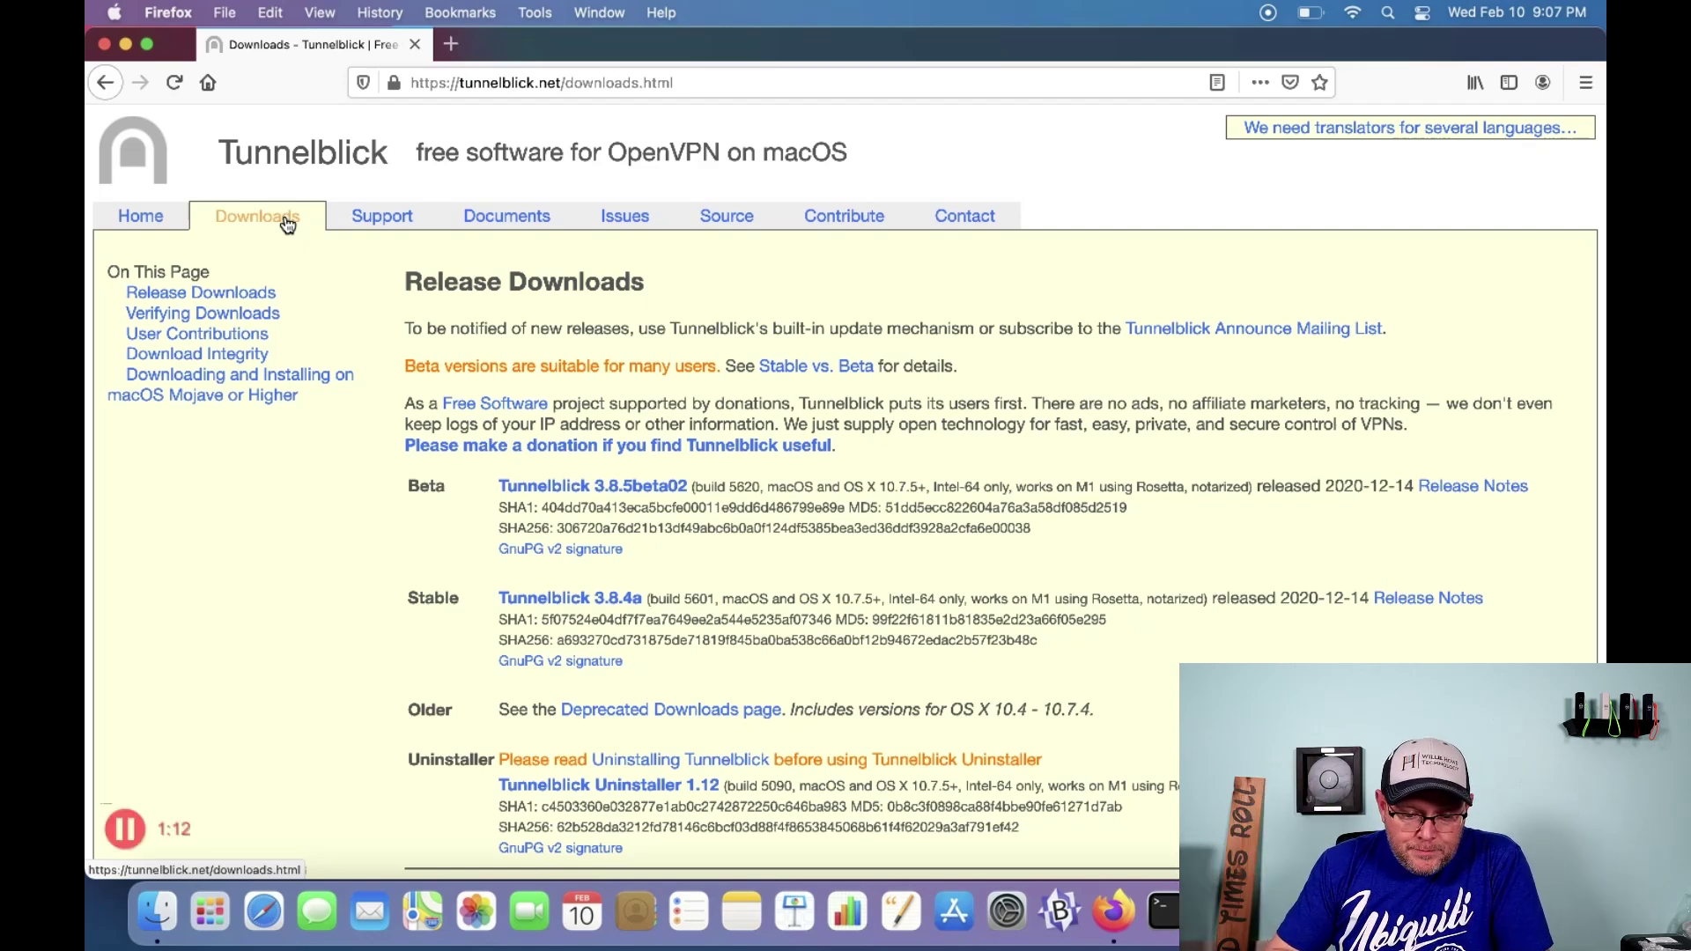
Step: Review the Stable 3.8.4a release details, highlighting the 'works on M1 using Rosetta' note
left_click(421, 324)
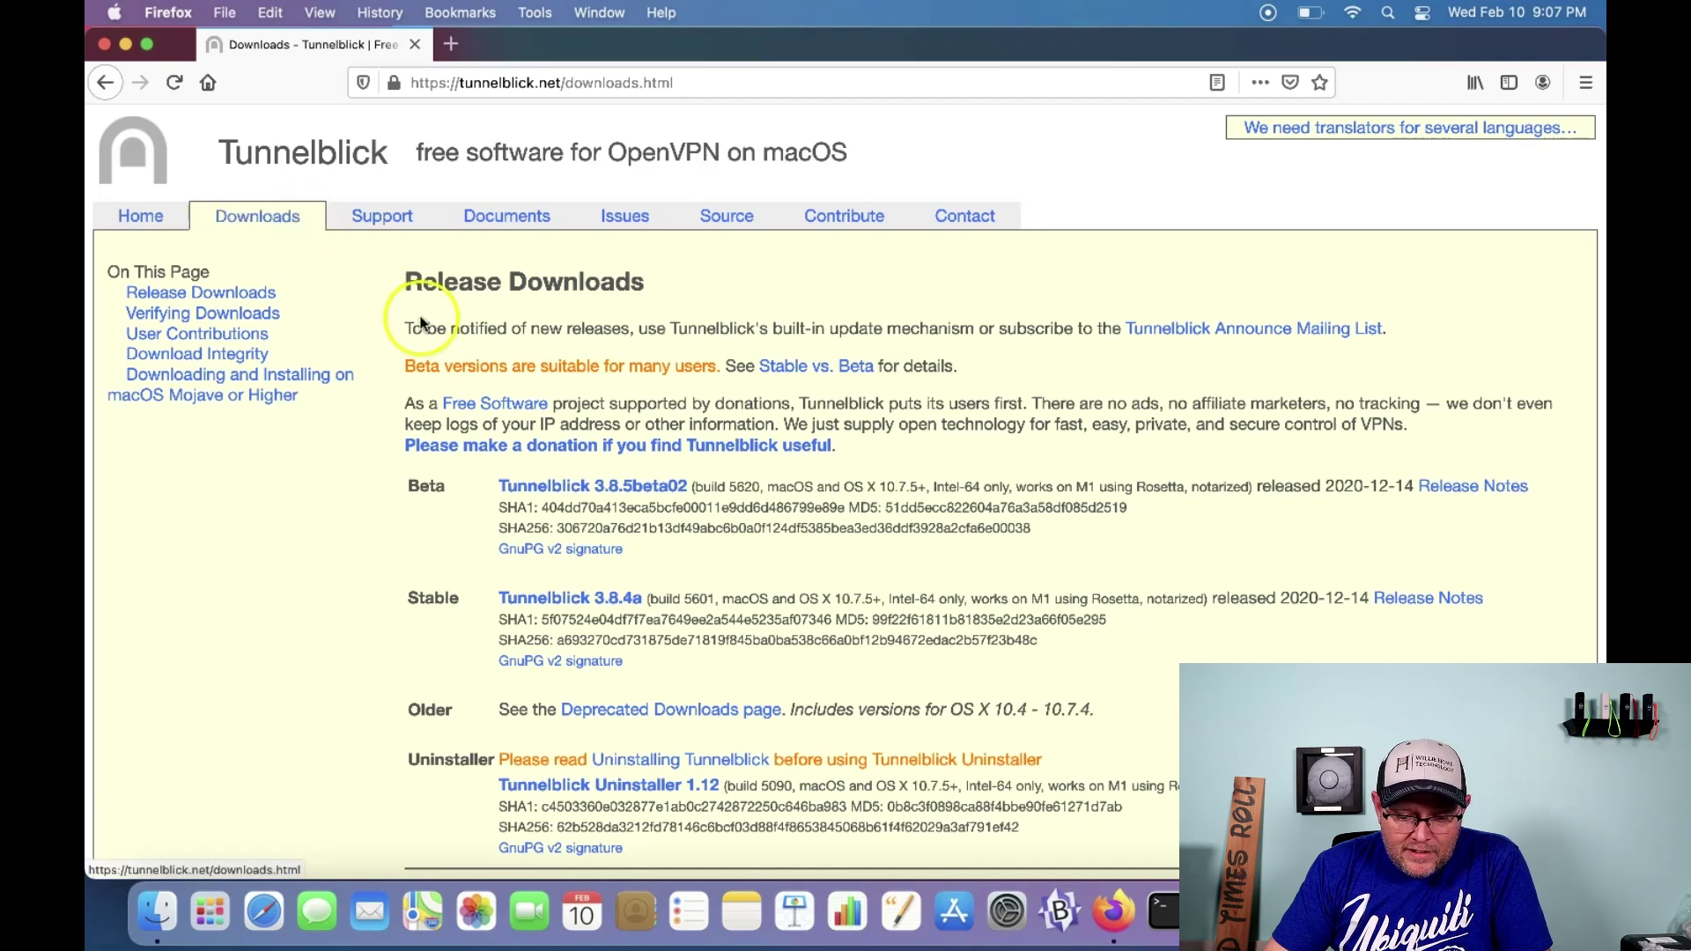
scroll(485, 388, "down", 1)
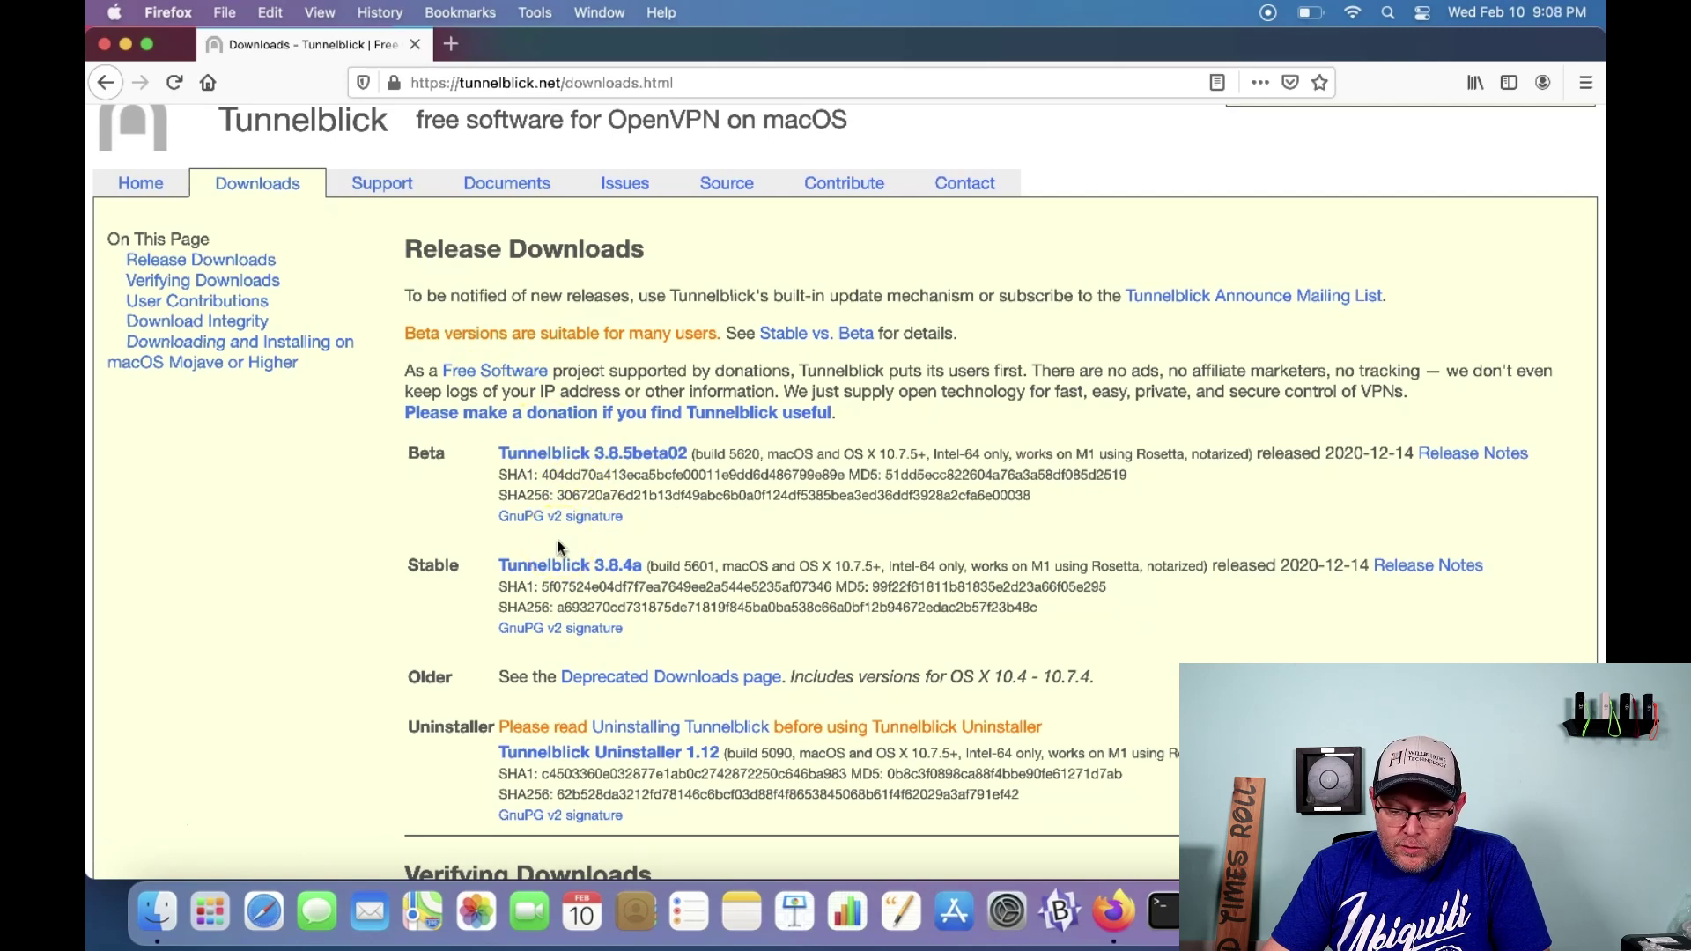
left_click(572, 566)
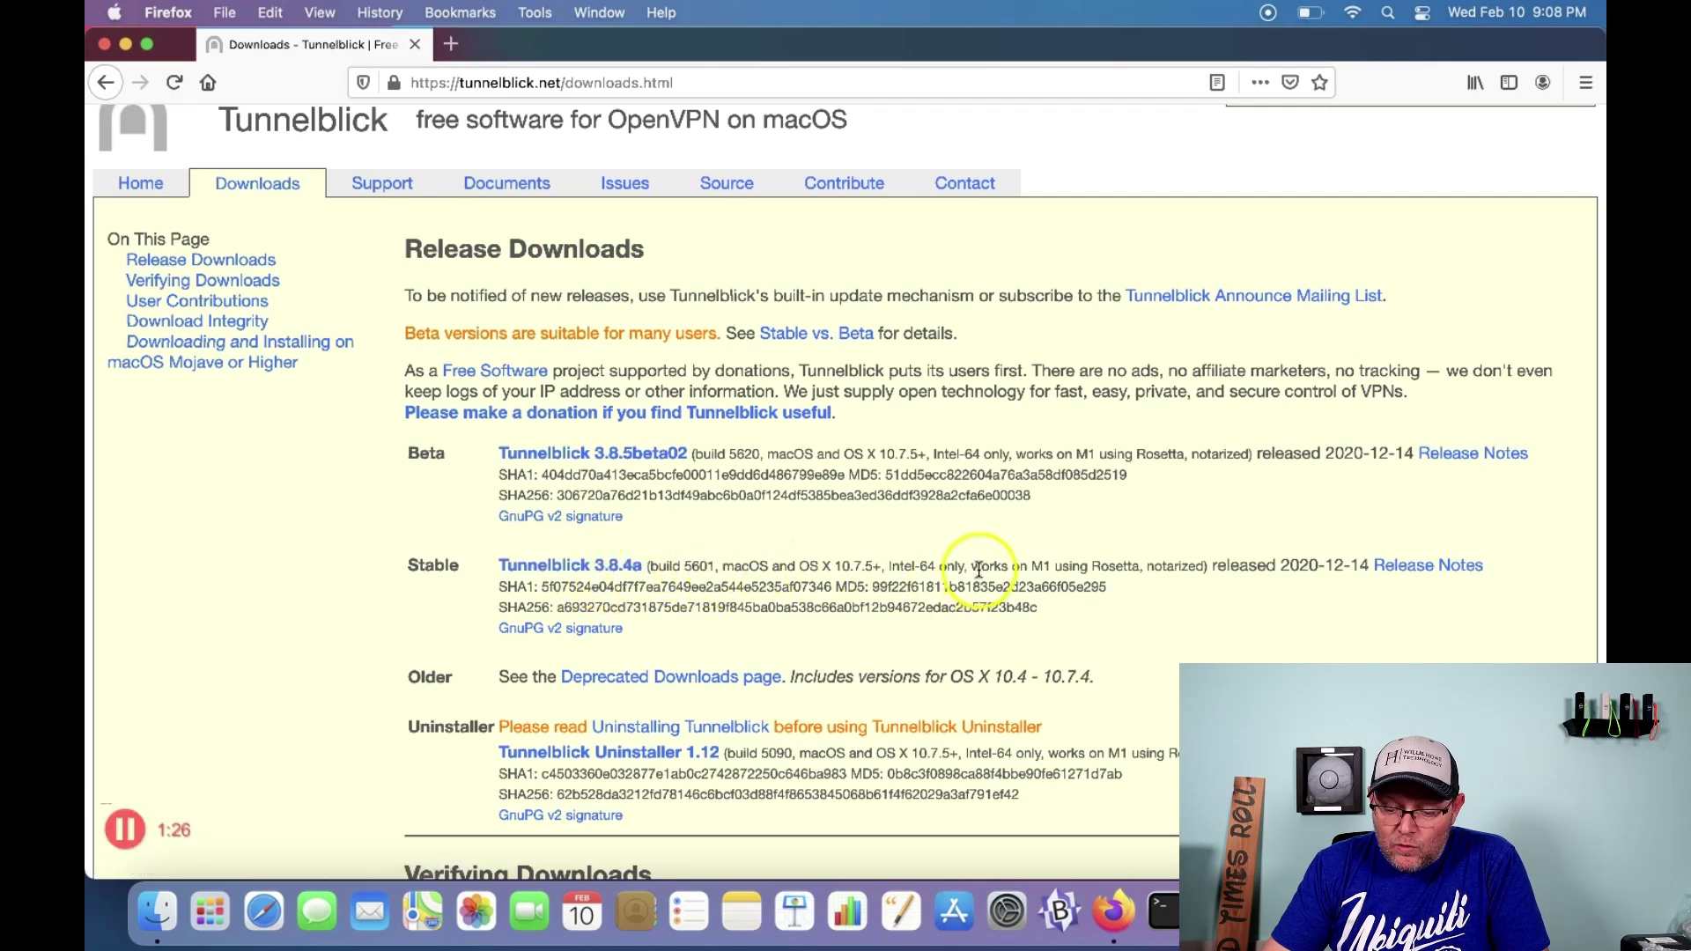
left_click_drag(982, 566, 1127, 562)
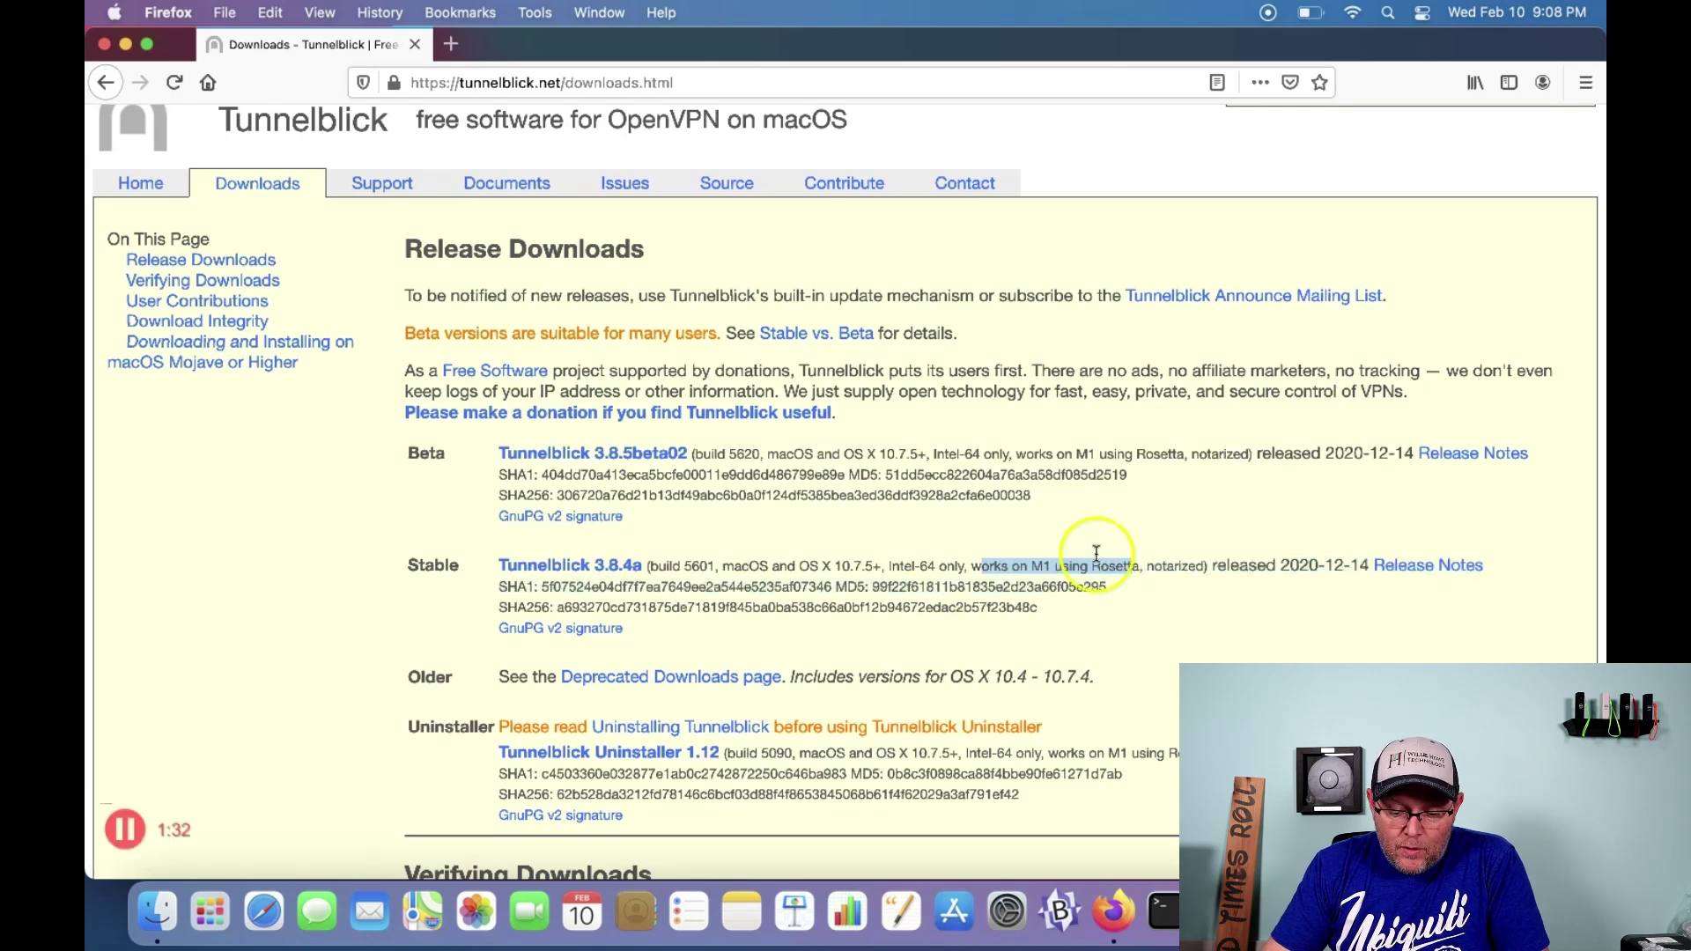
scroll(964, 530, "down", 1)
scroll(964, 530, "up", 2)
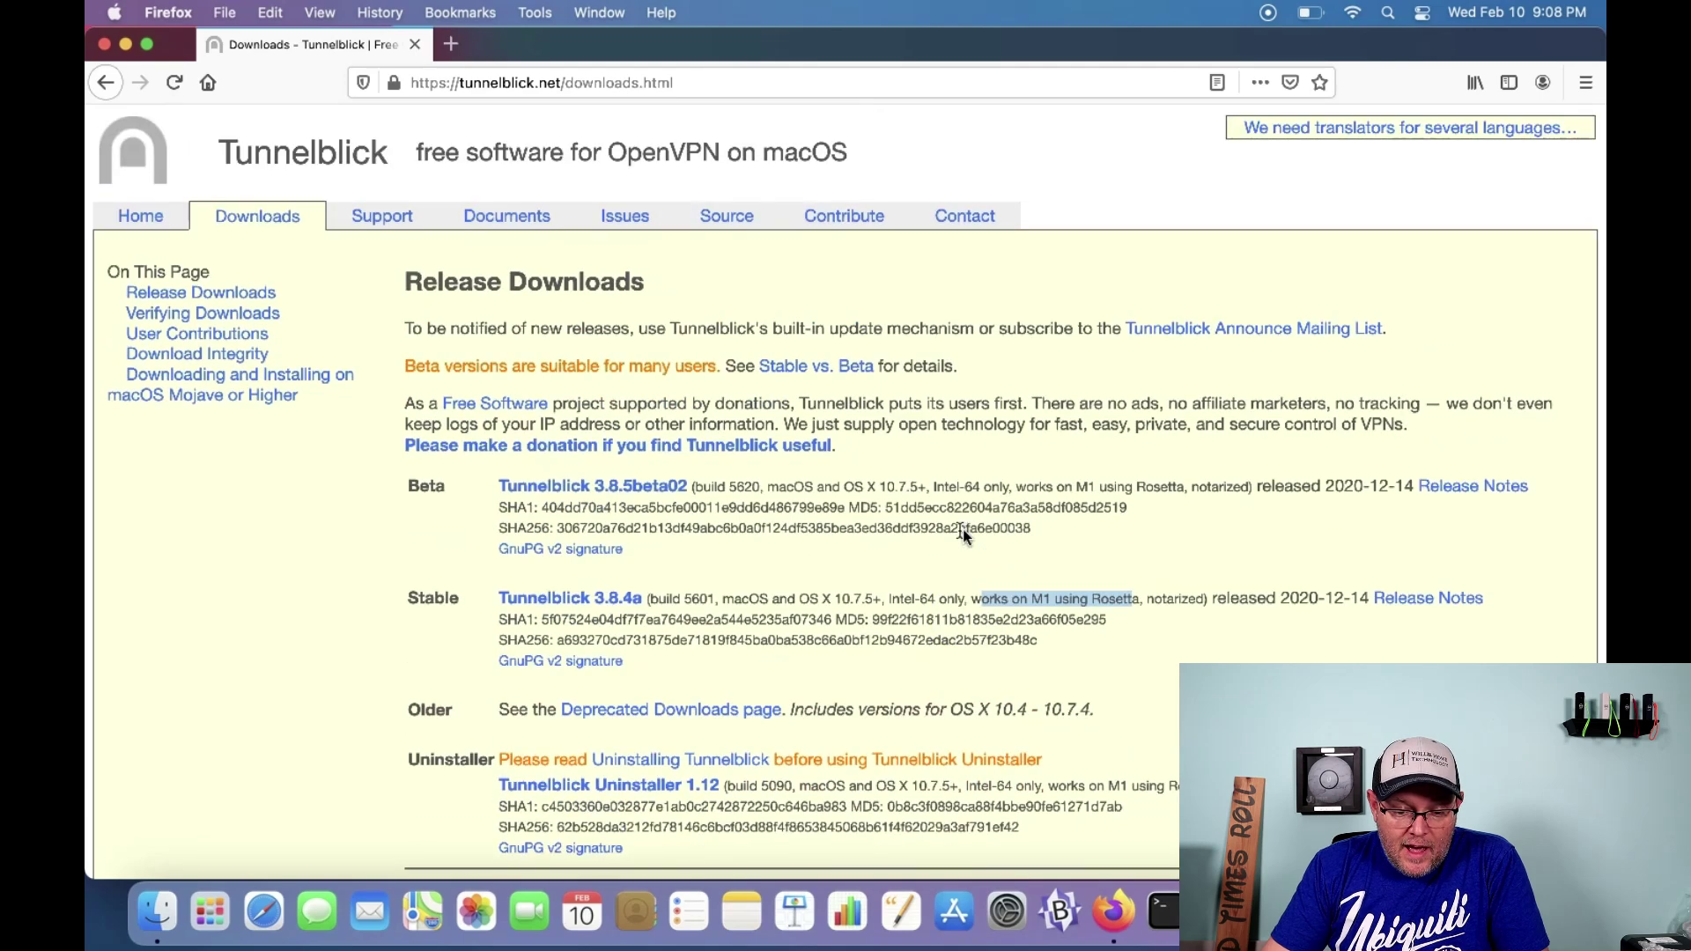
Step: Save the Stable Tunnelblick 3.8.4a disk image and open it from the Downloads panel
left_click(571, 599)
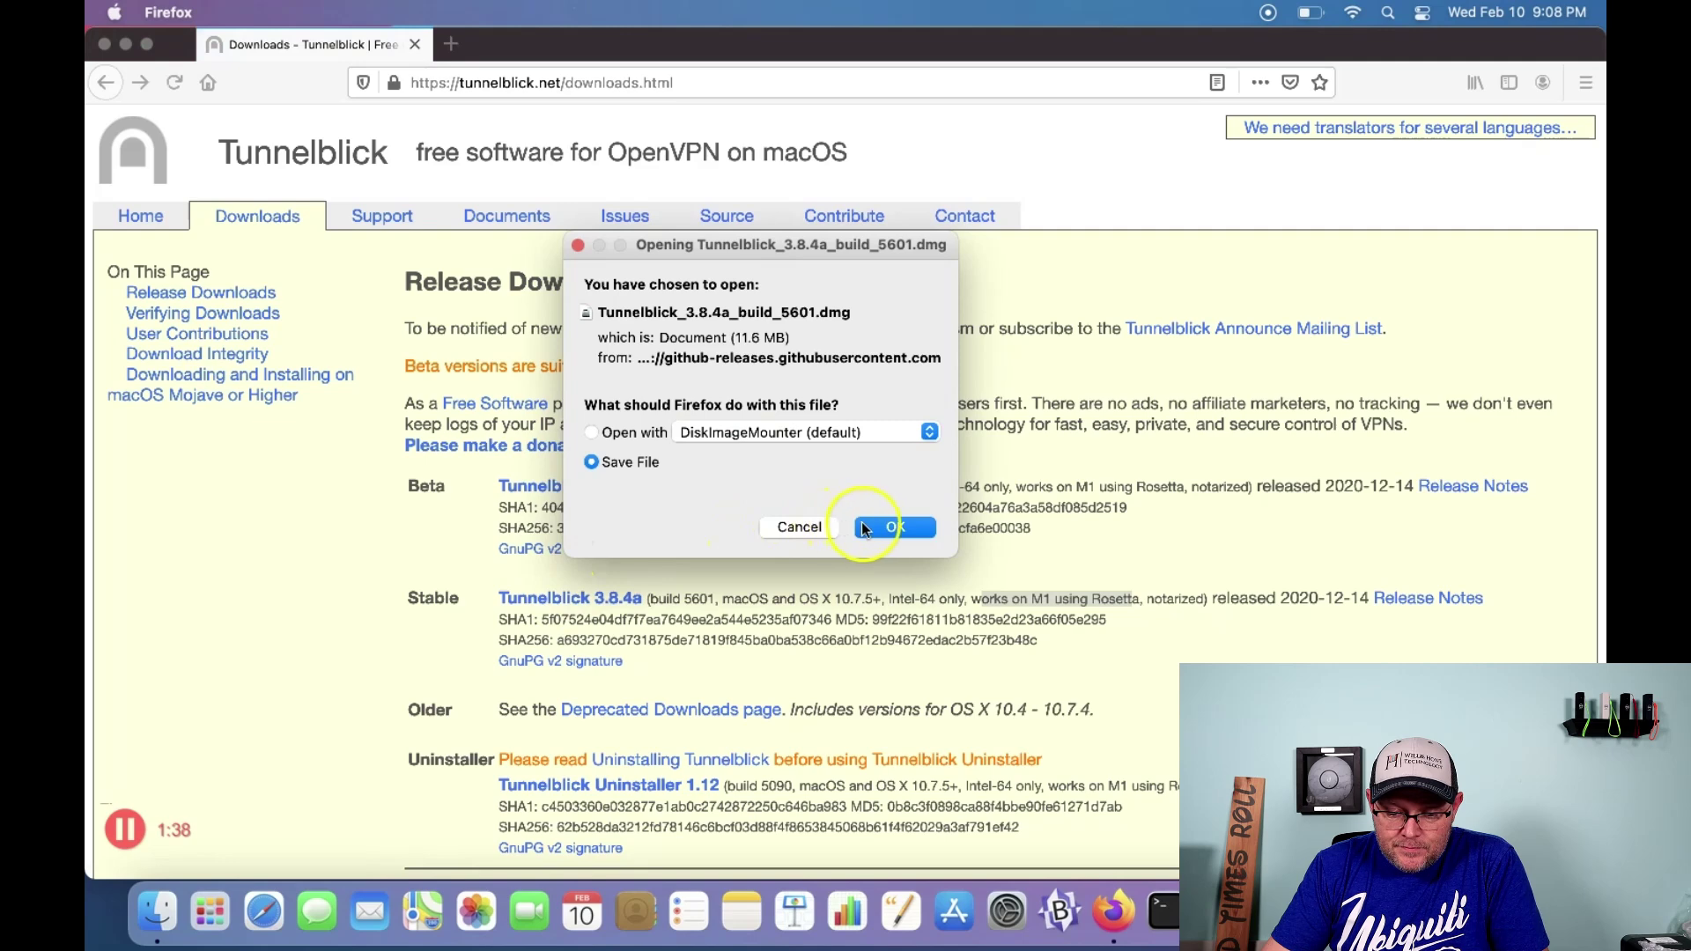
left_click(889, 527)
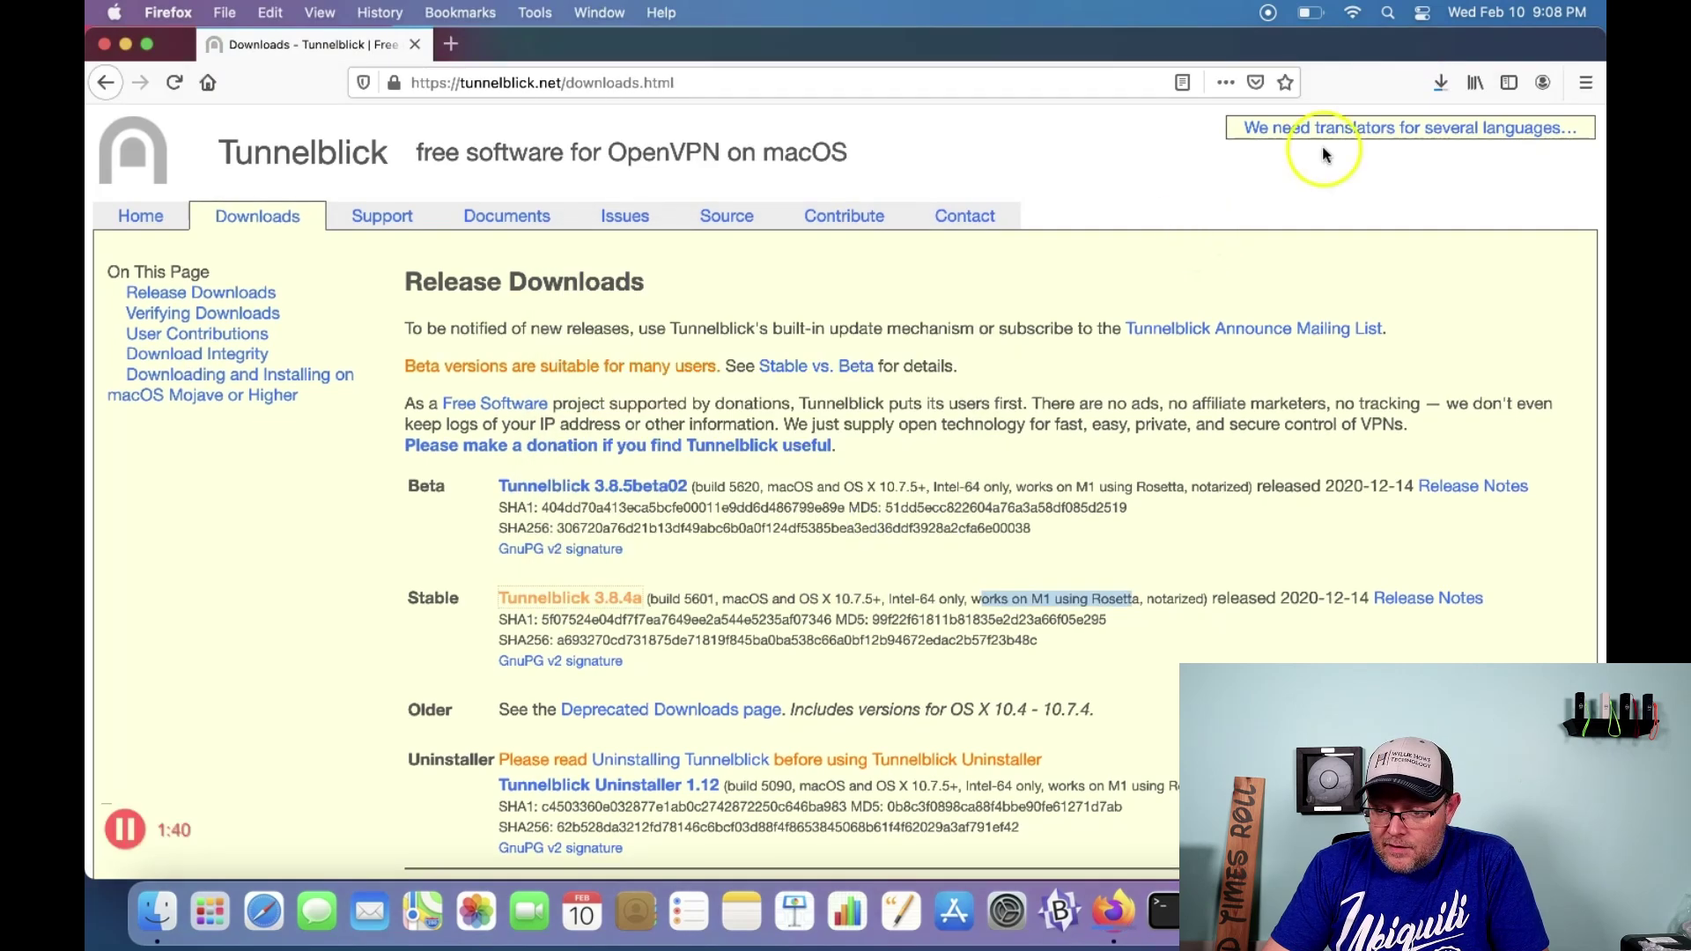
left_click(1442, 84)
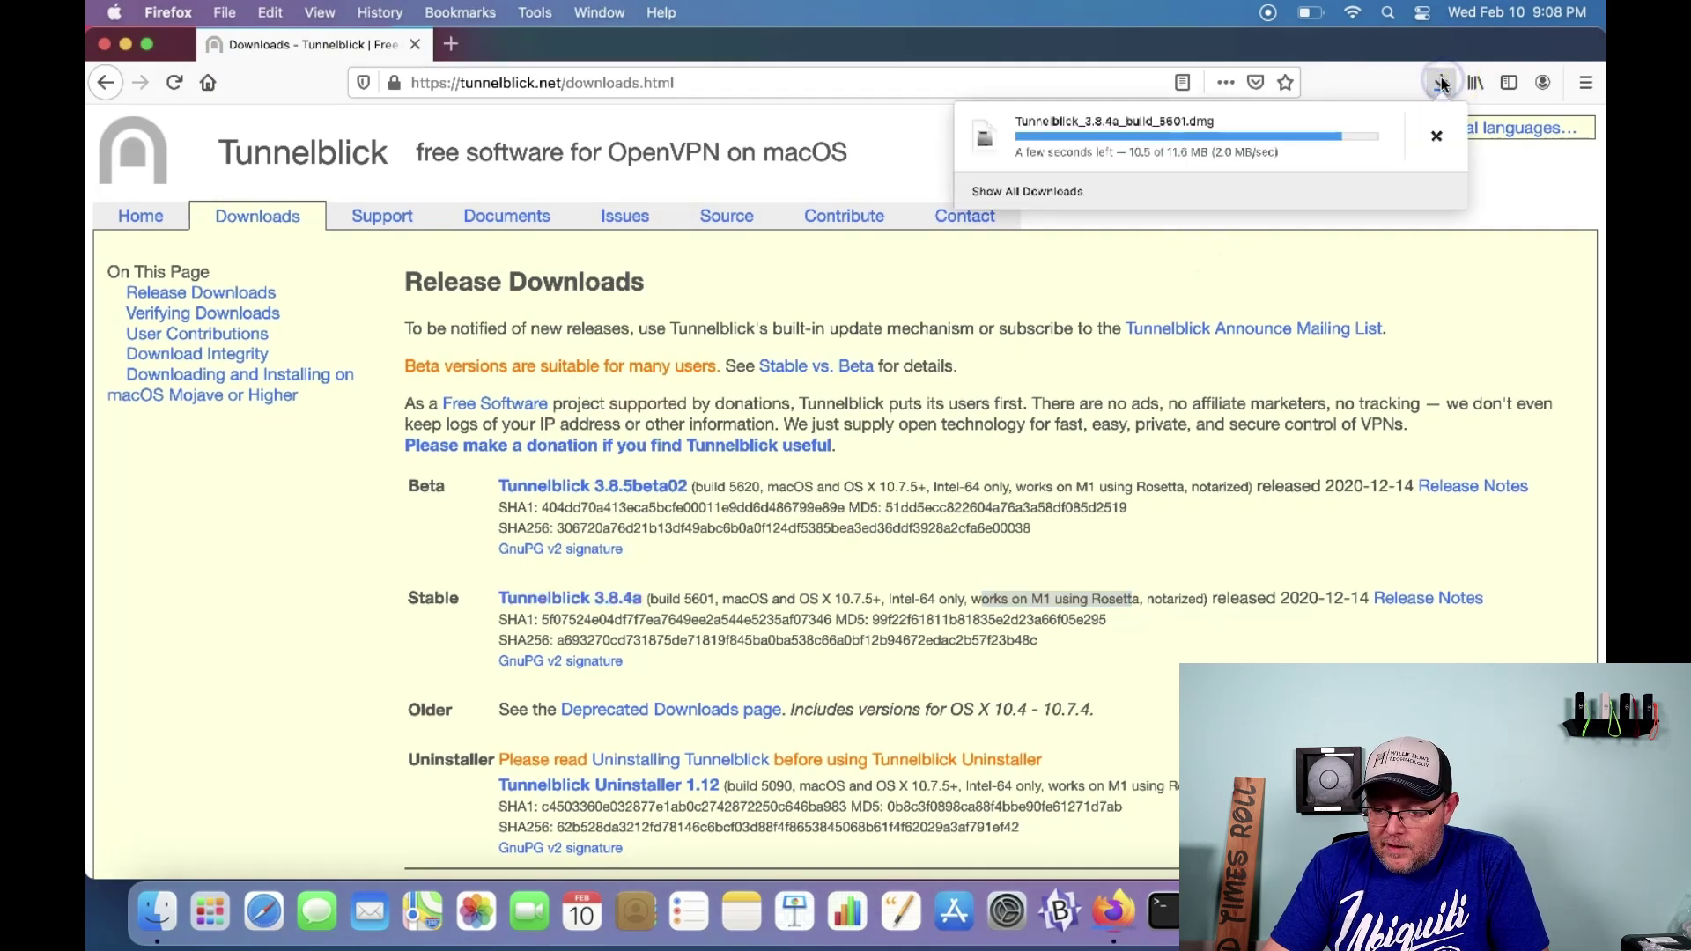
left_click(1121, 129)
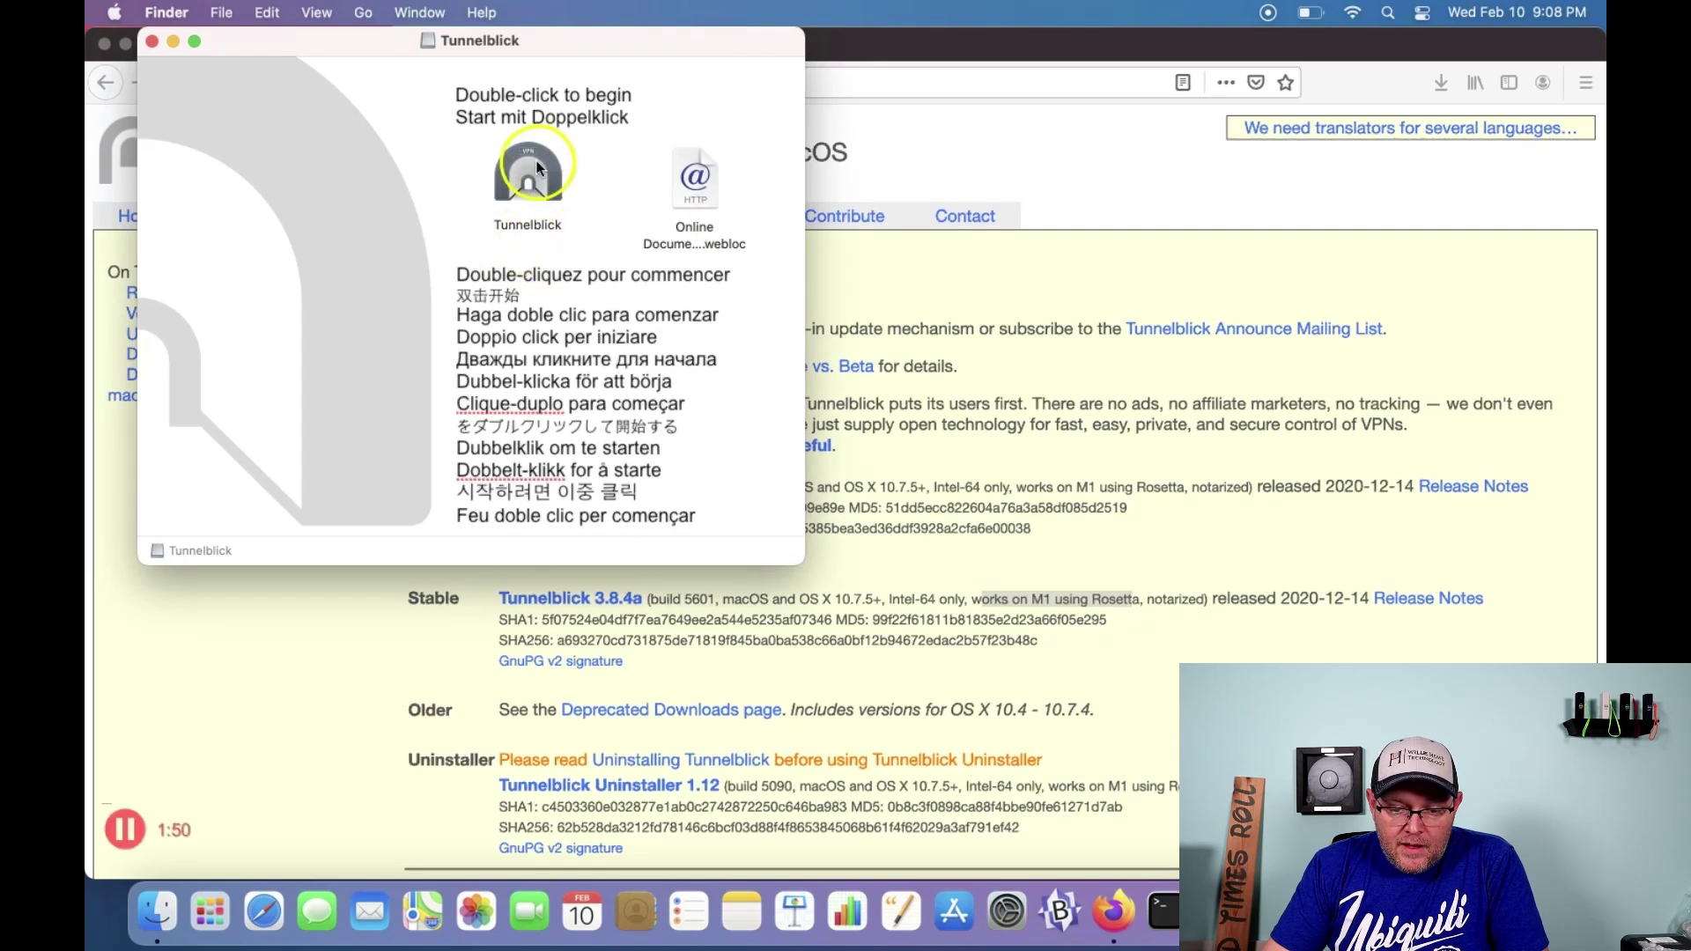
Step: Launch Tunnelblick from the disk image, allow it to open, and authorise installation with the admin password
left_click(521, 181)
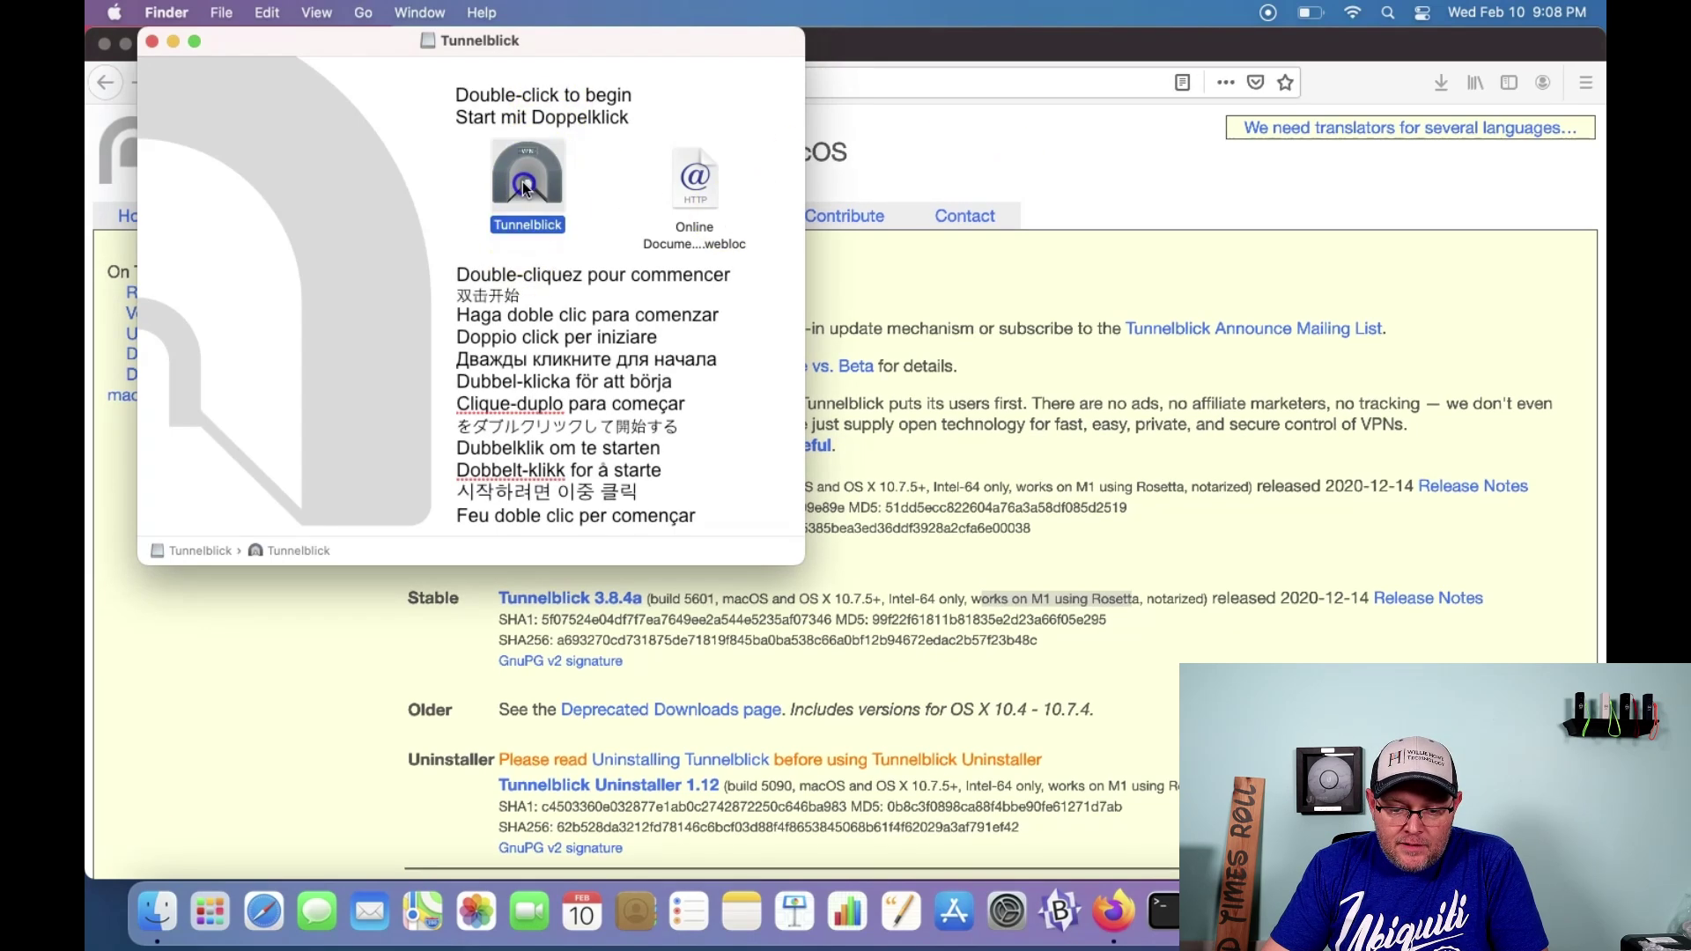
double_click(521, 181)
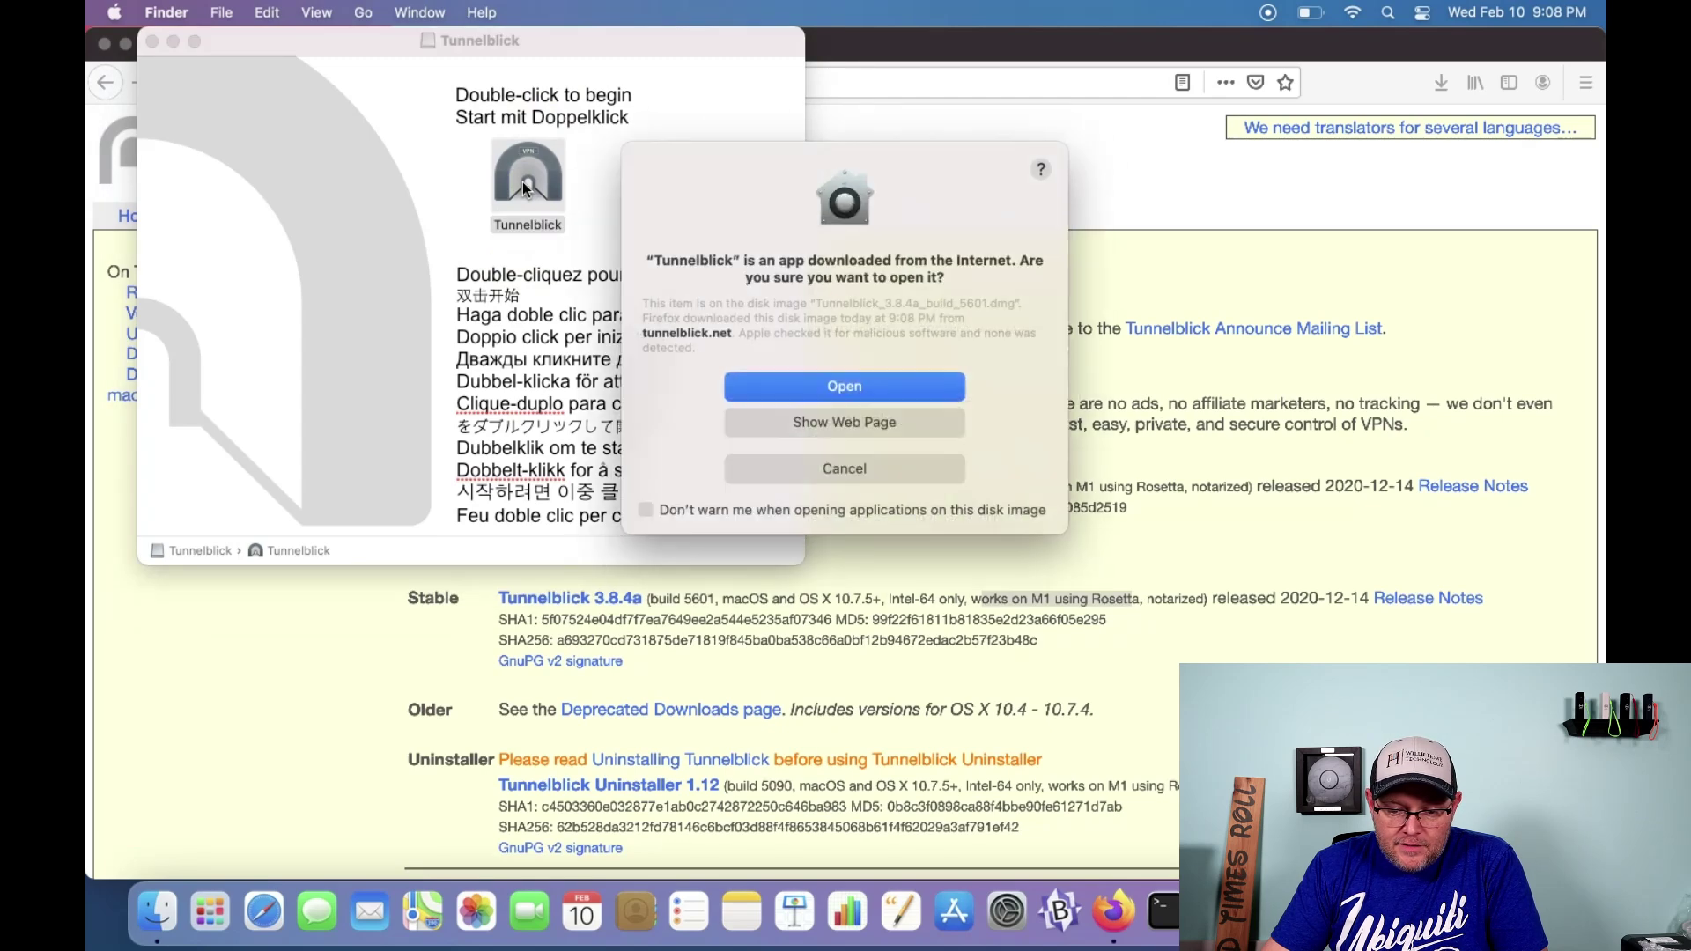
left_click(891, 386)
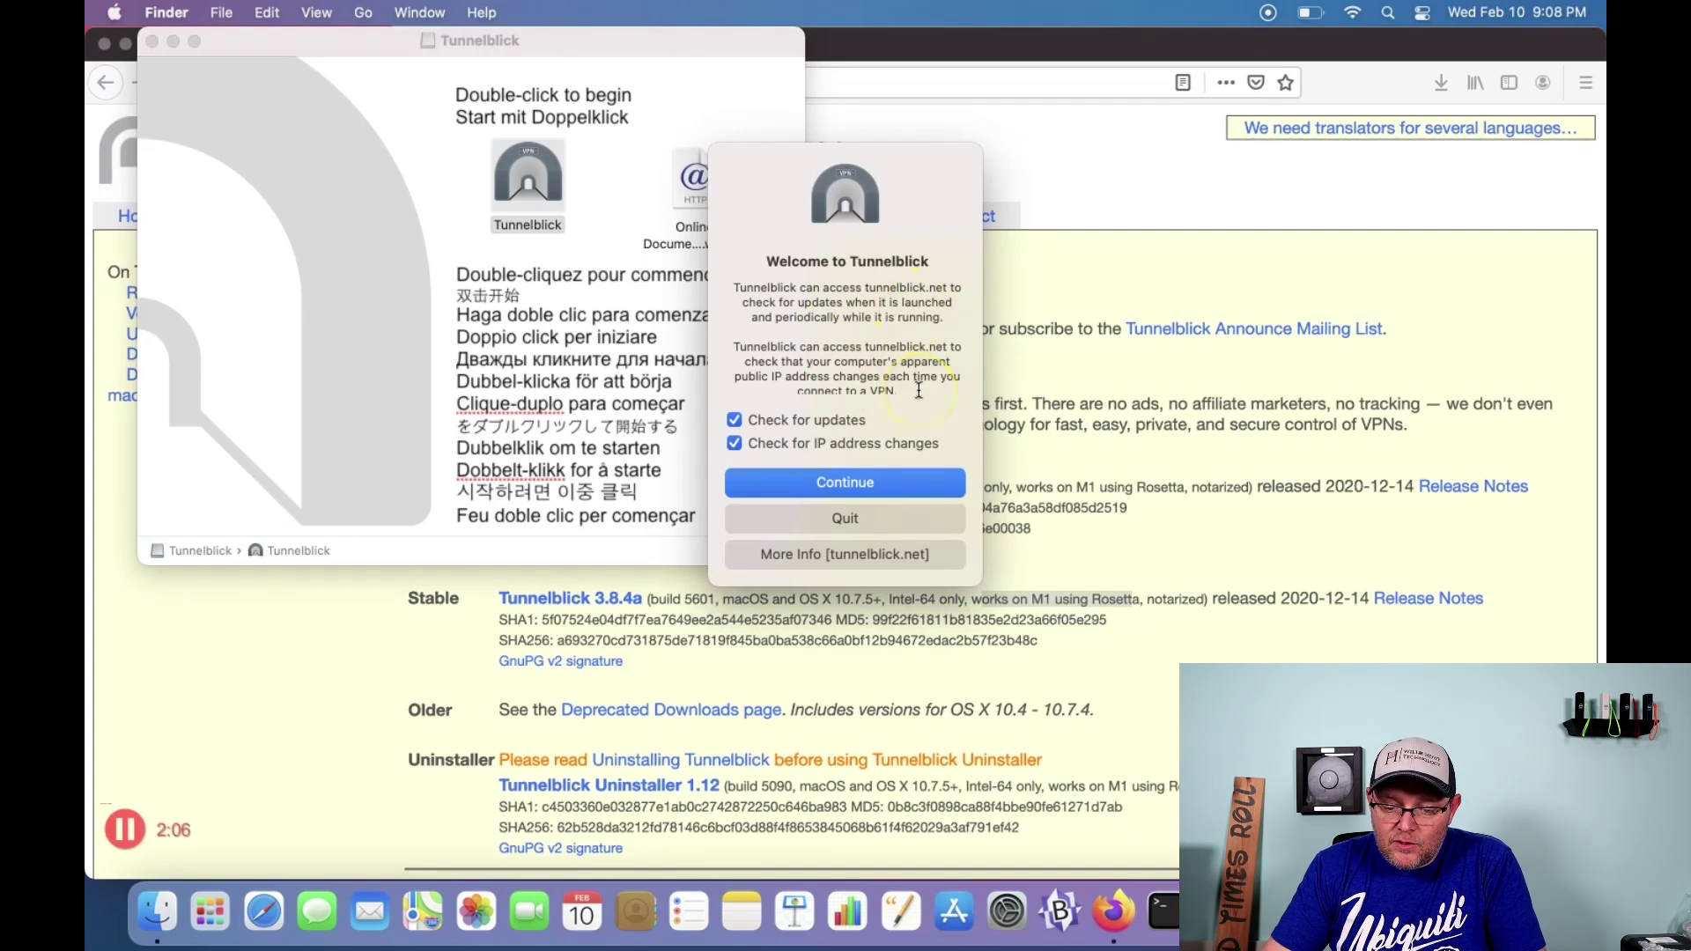
left_click(844, 487)
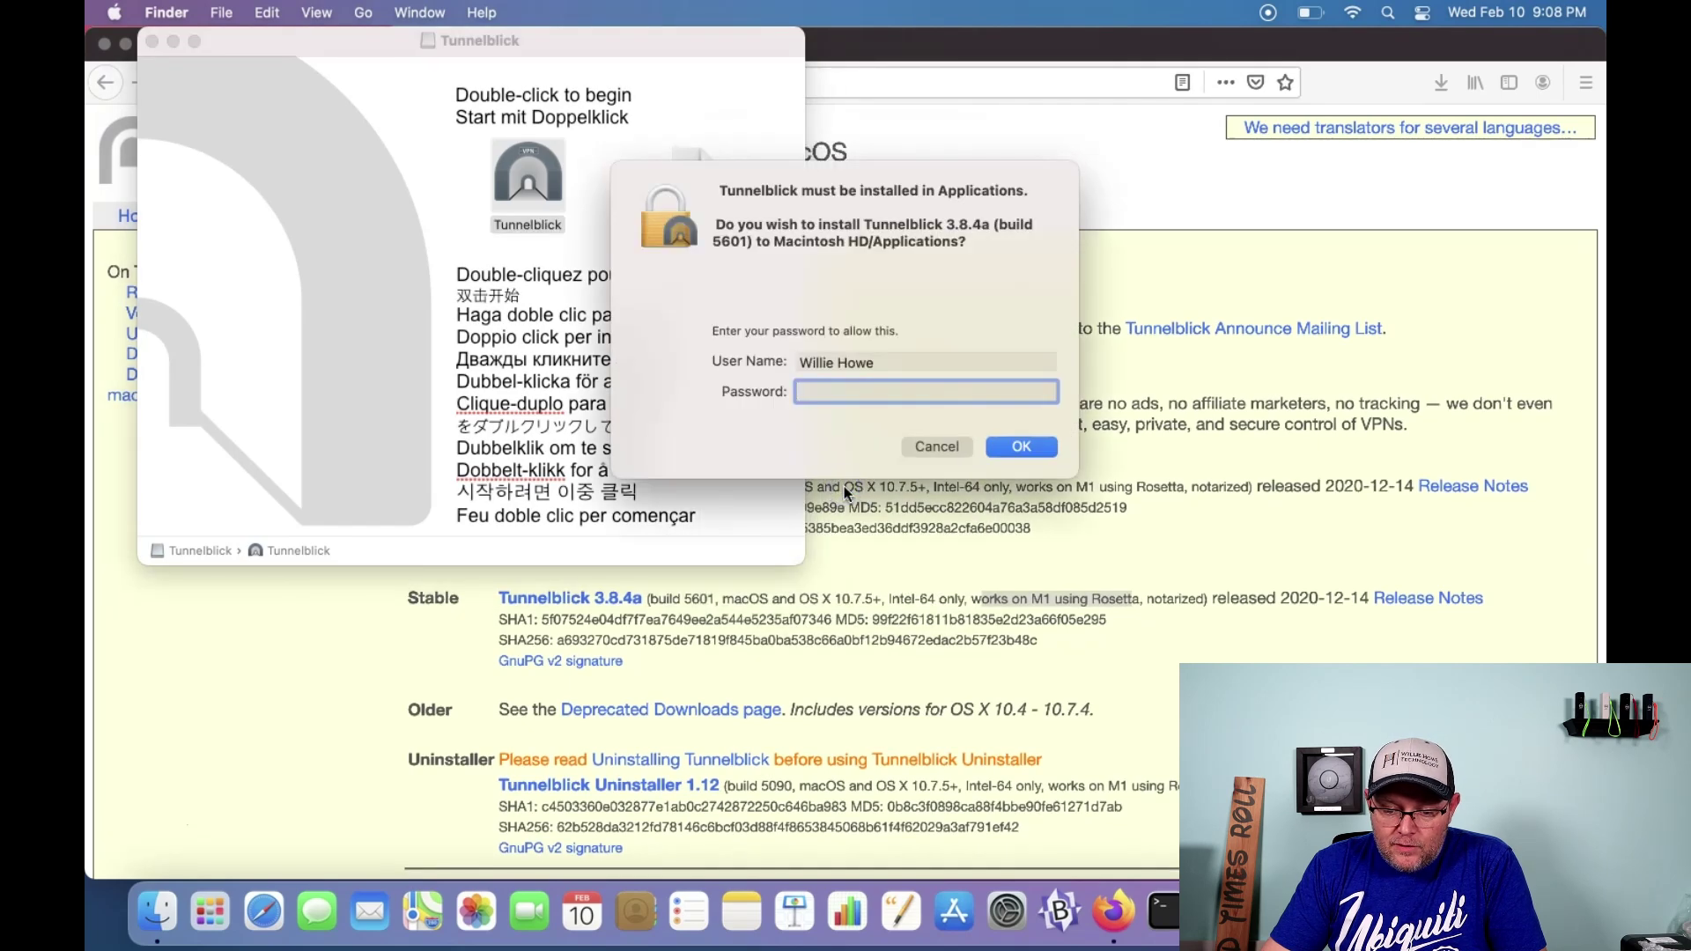
type("••")
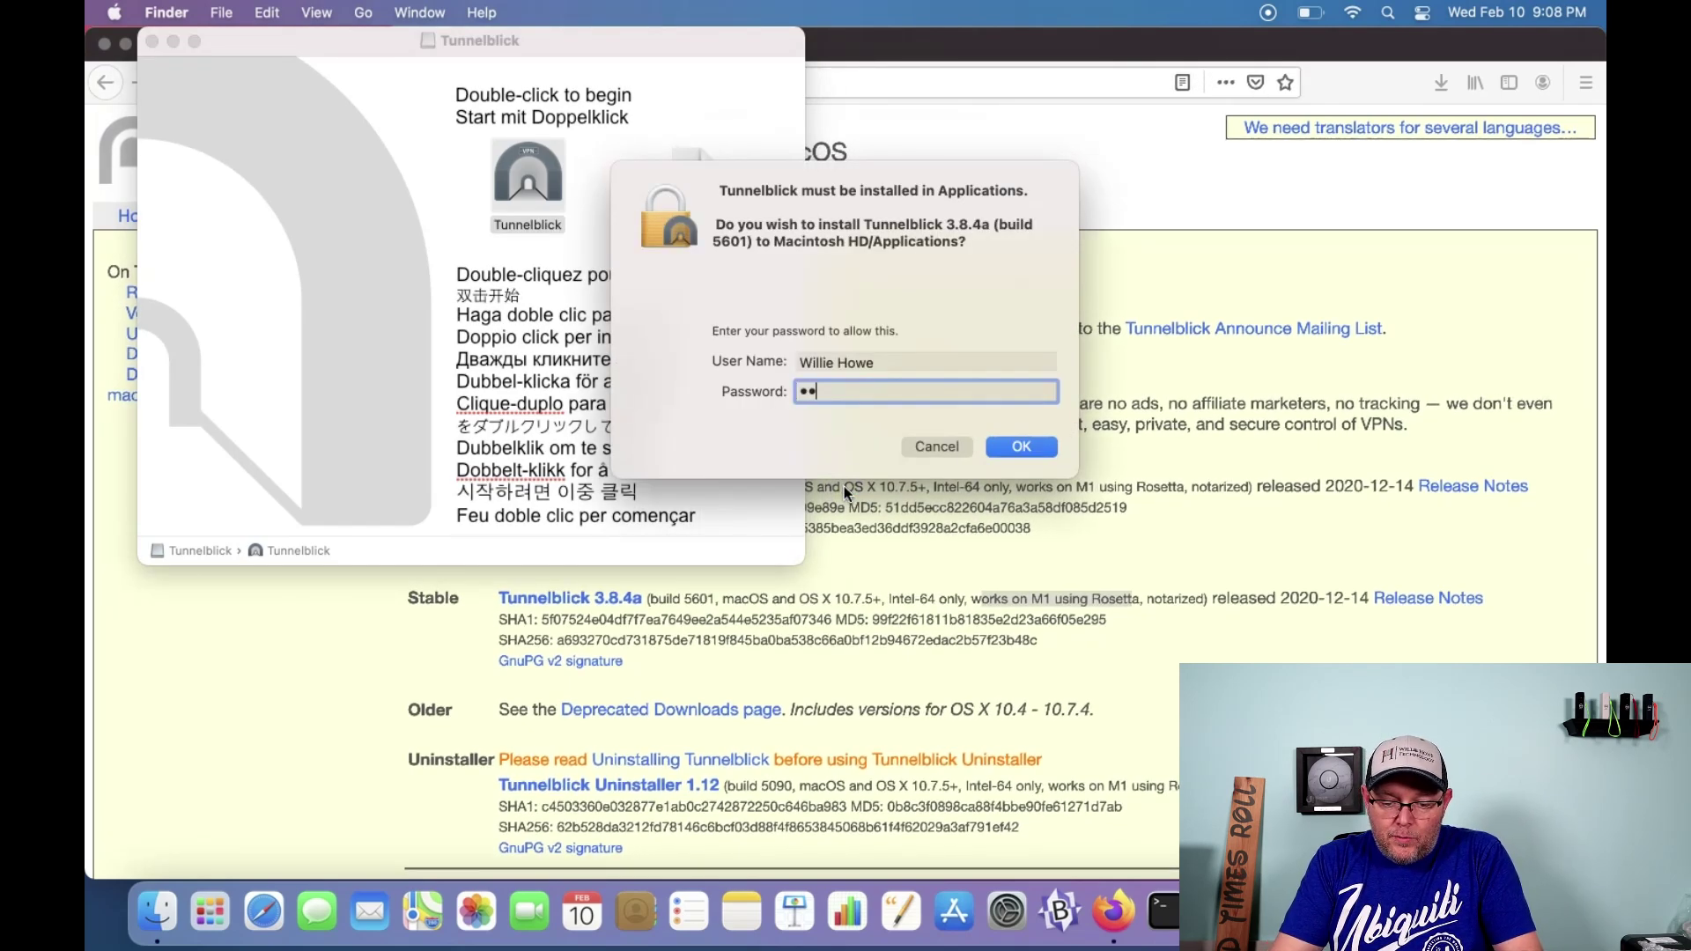
type("••••••••")
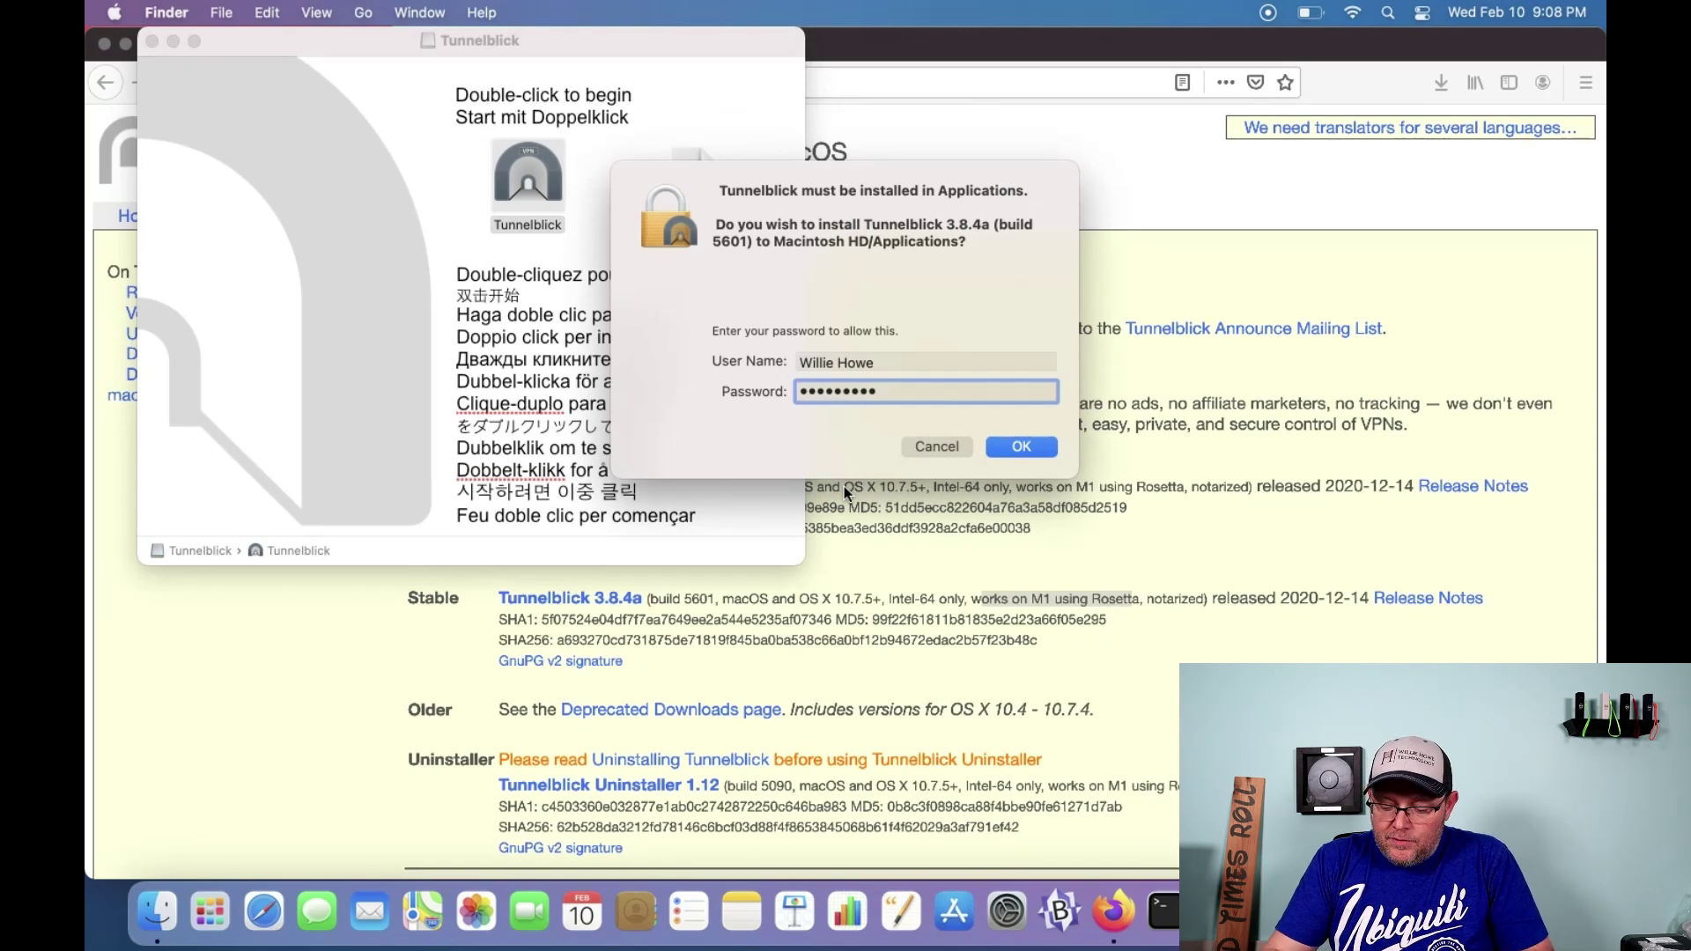
key("Return")
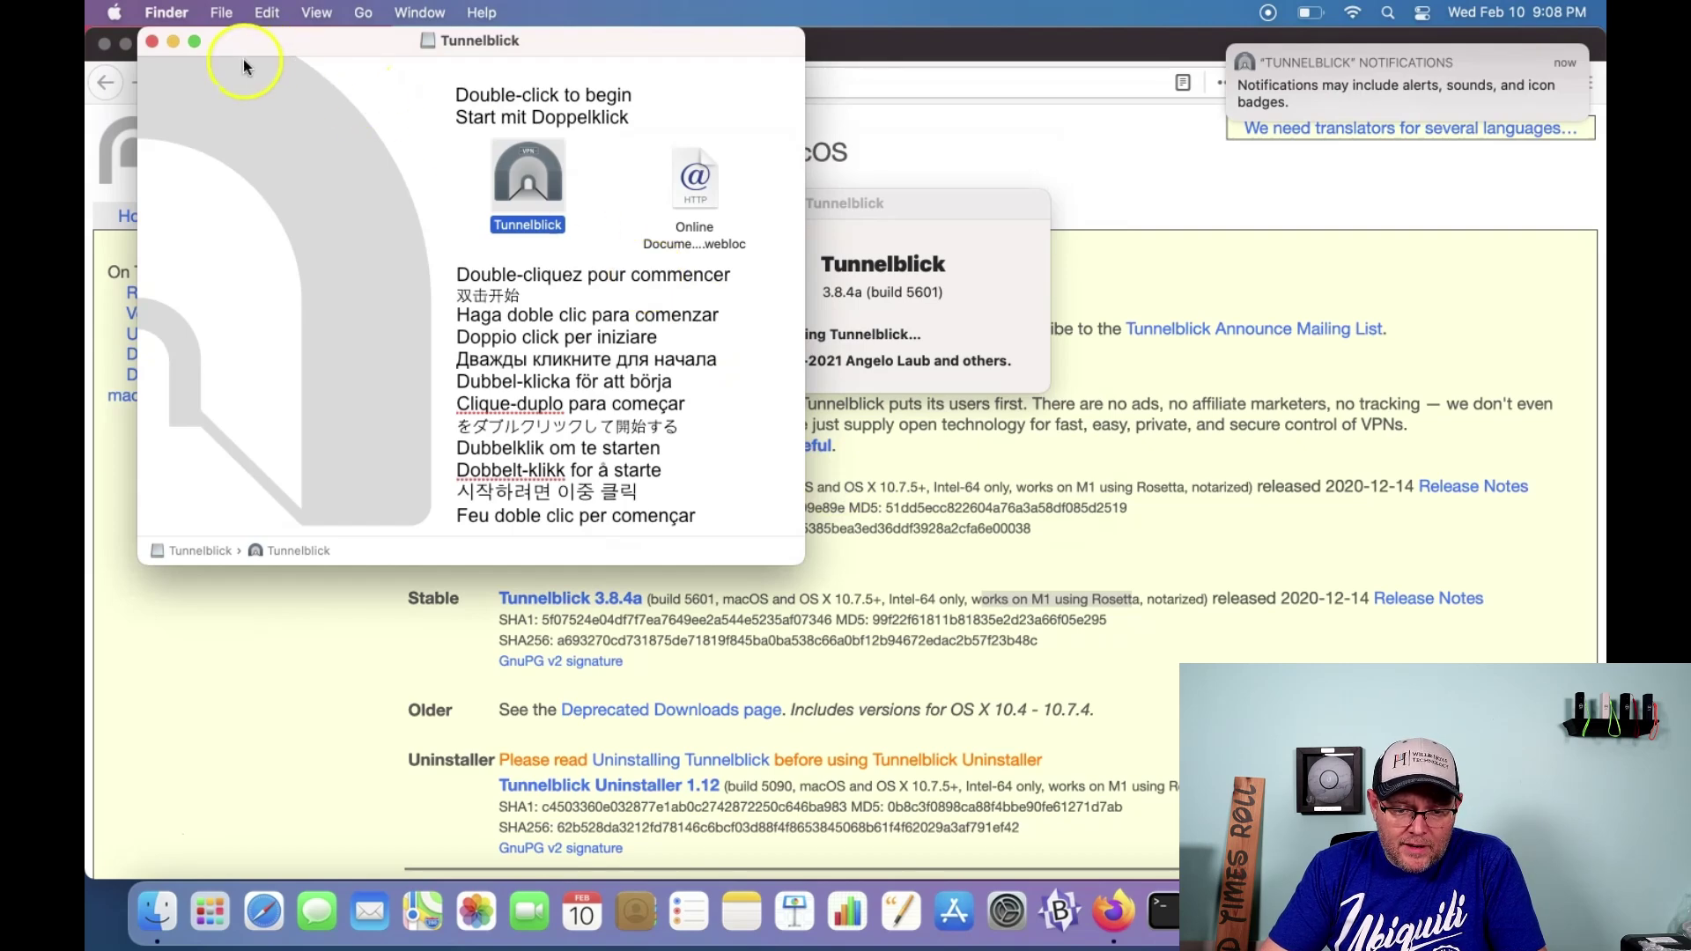
Step: Minimize the disk image window and allow notifications from Tunnelblick's banner
left_click(176, 42)
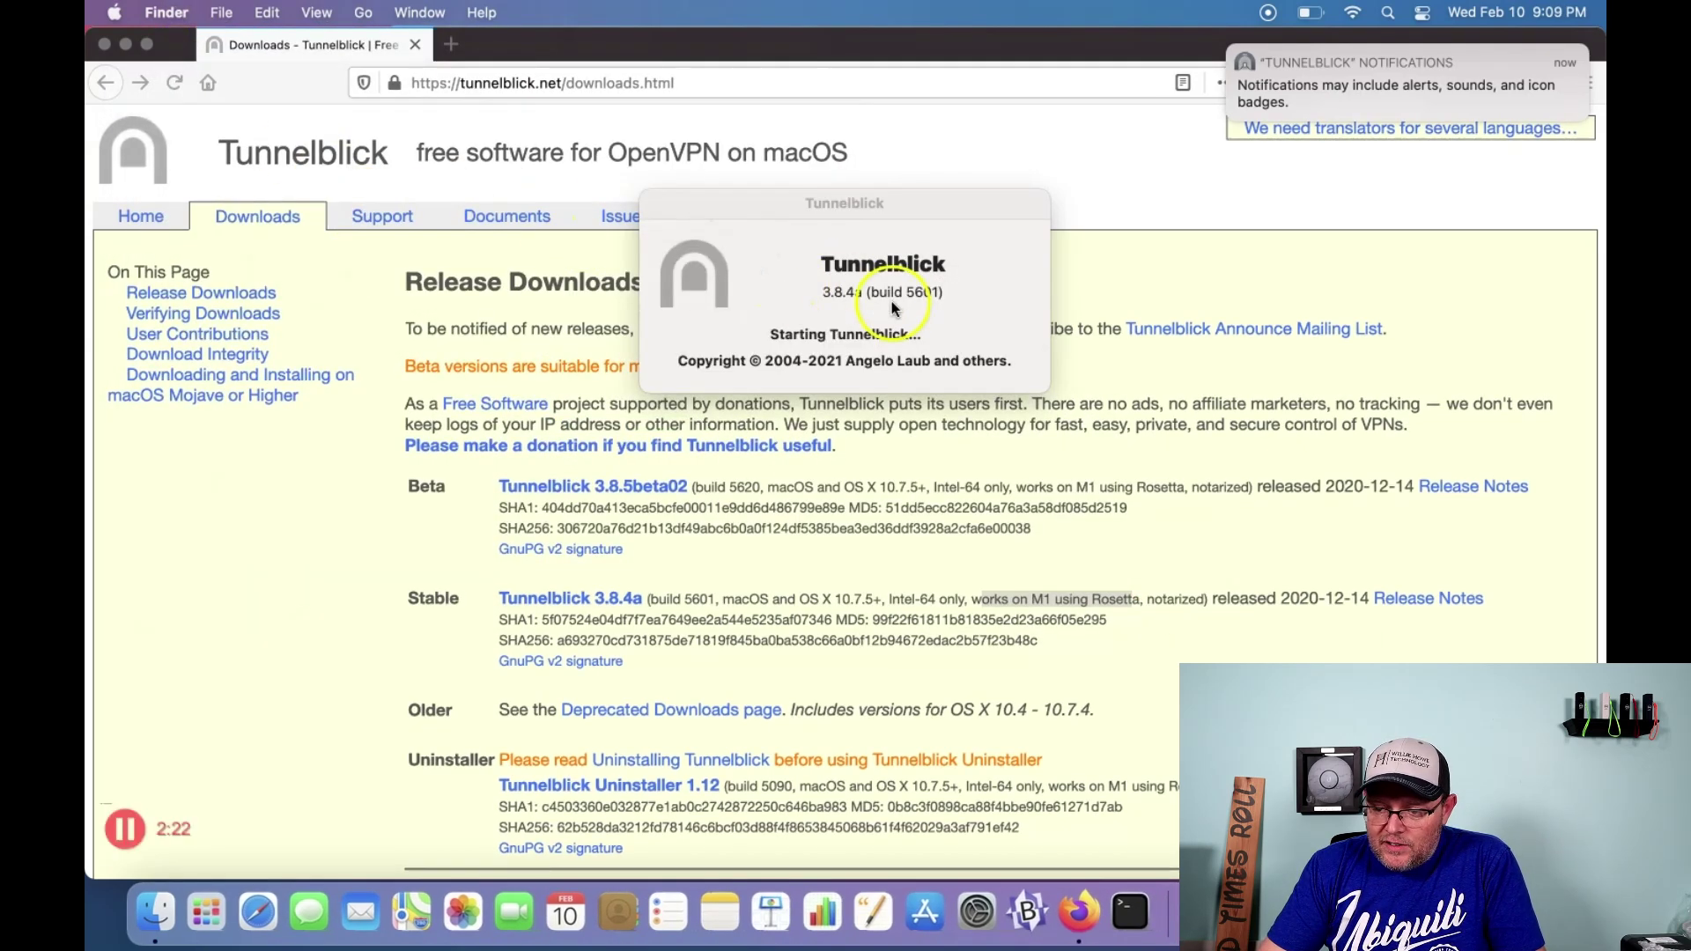
mouse_move(1316, 102)
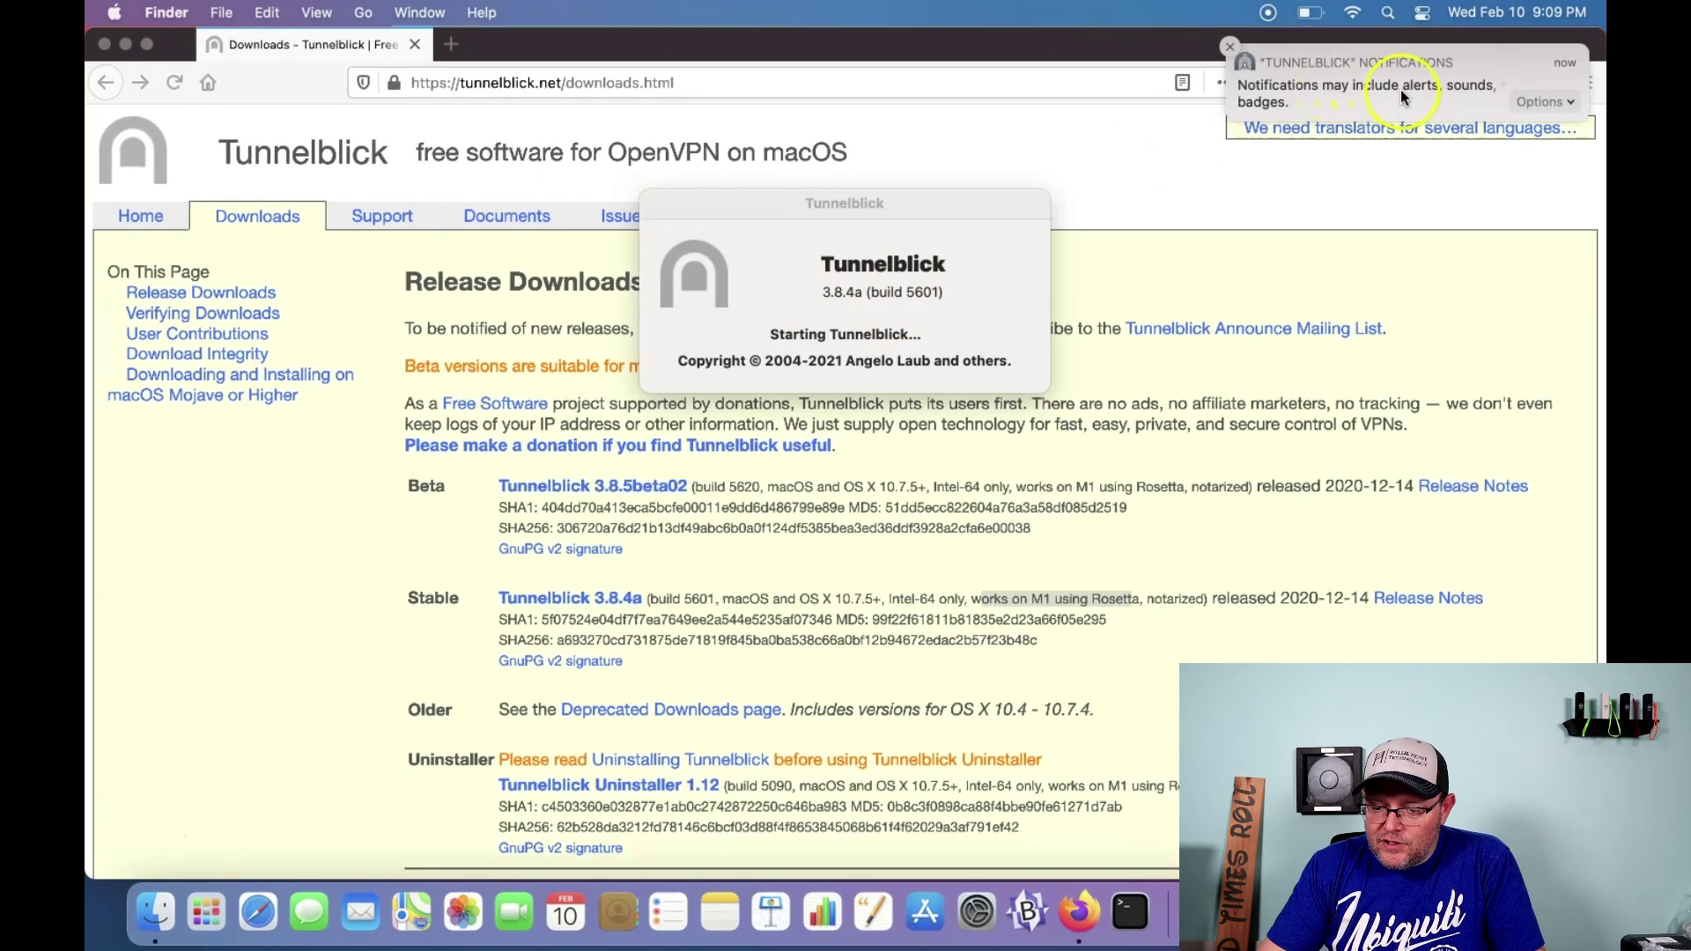
left_click(1553, 103)
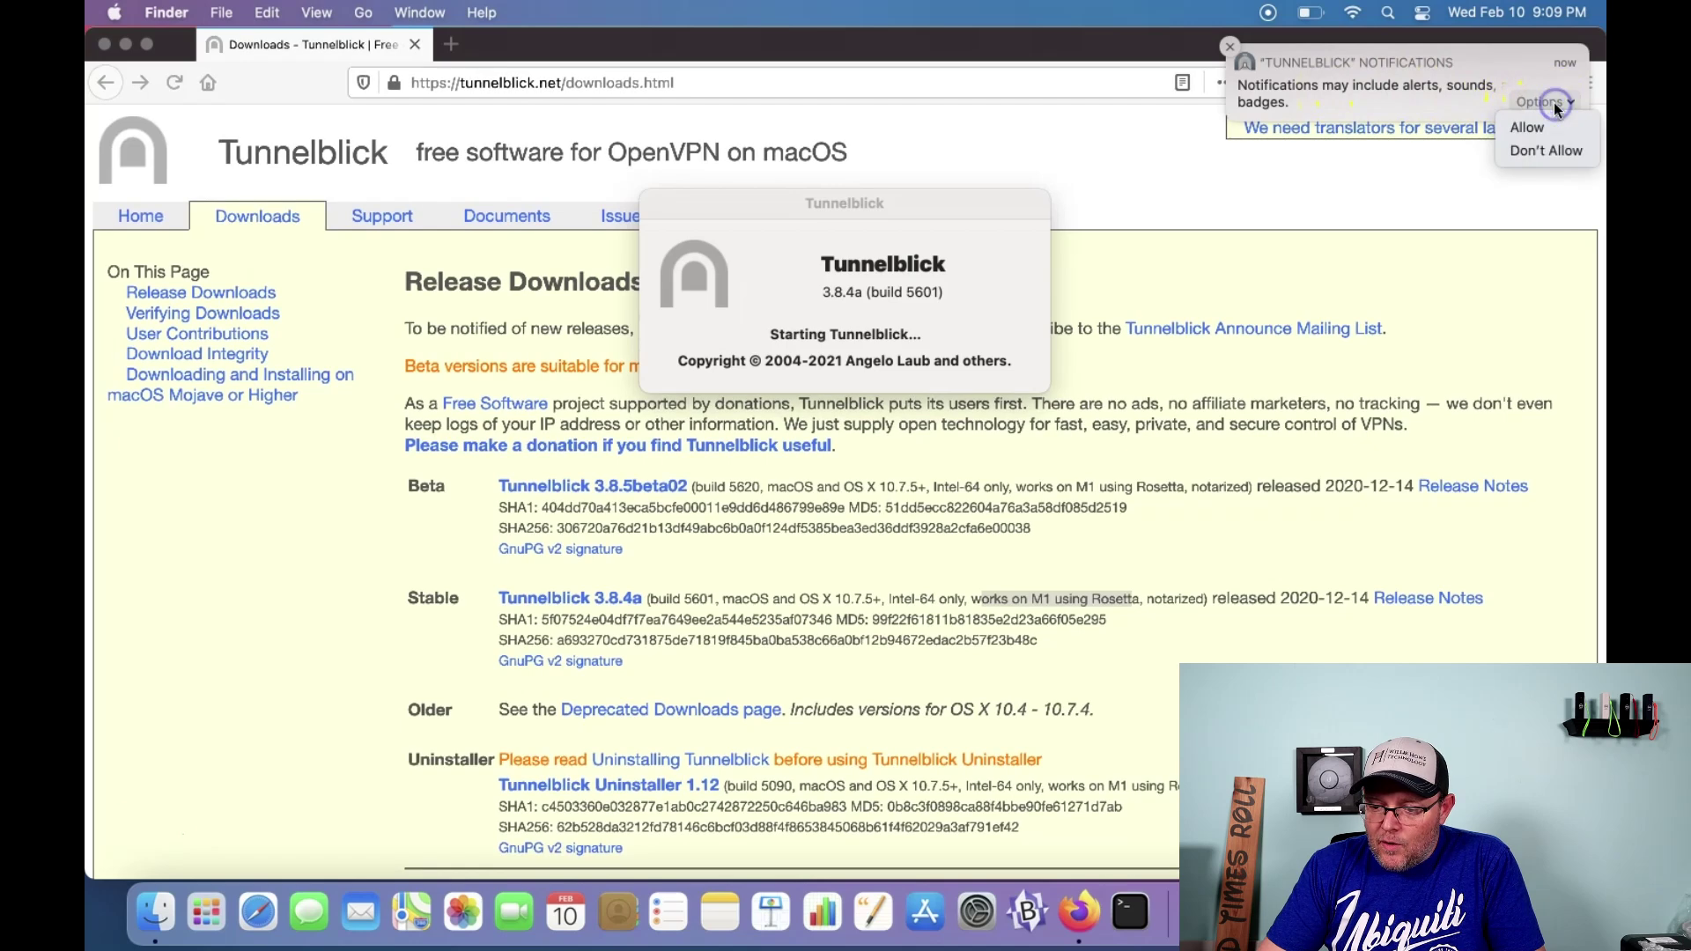
left_click(1537, 125)
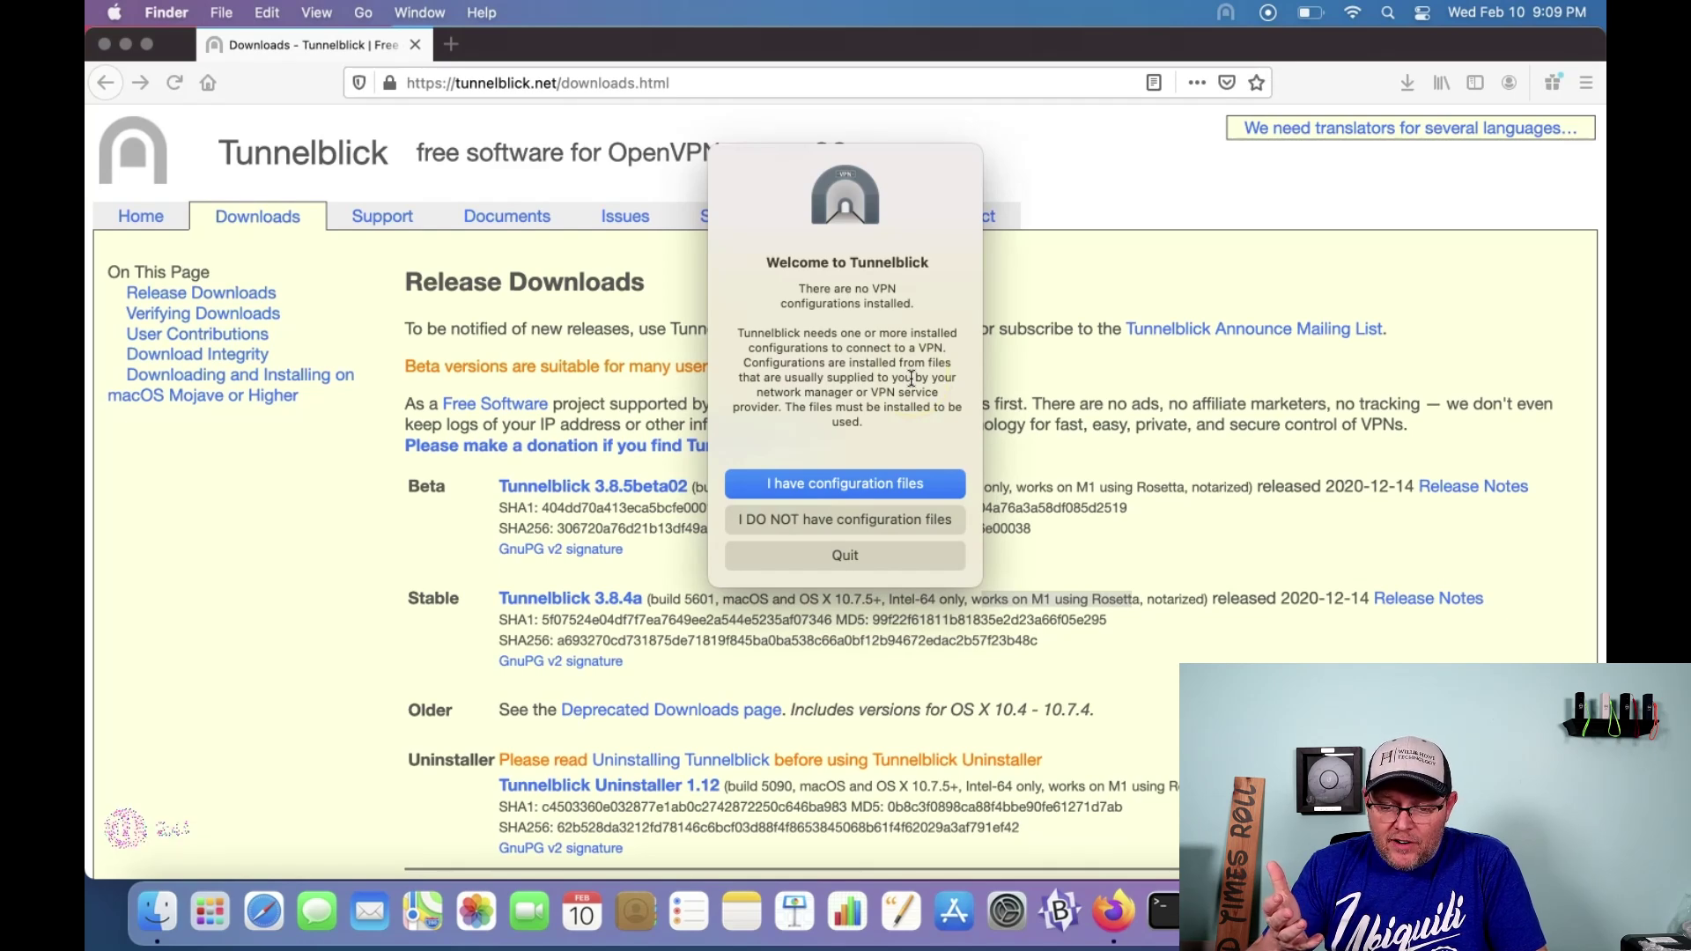
left_click(869, 527)
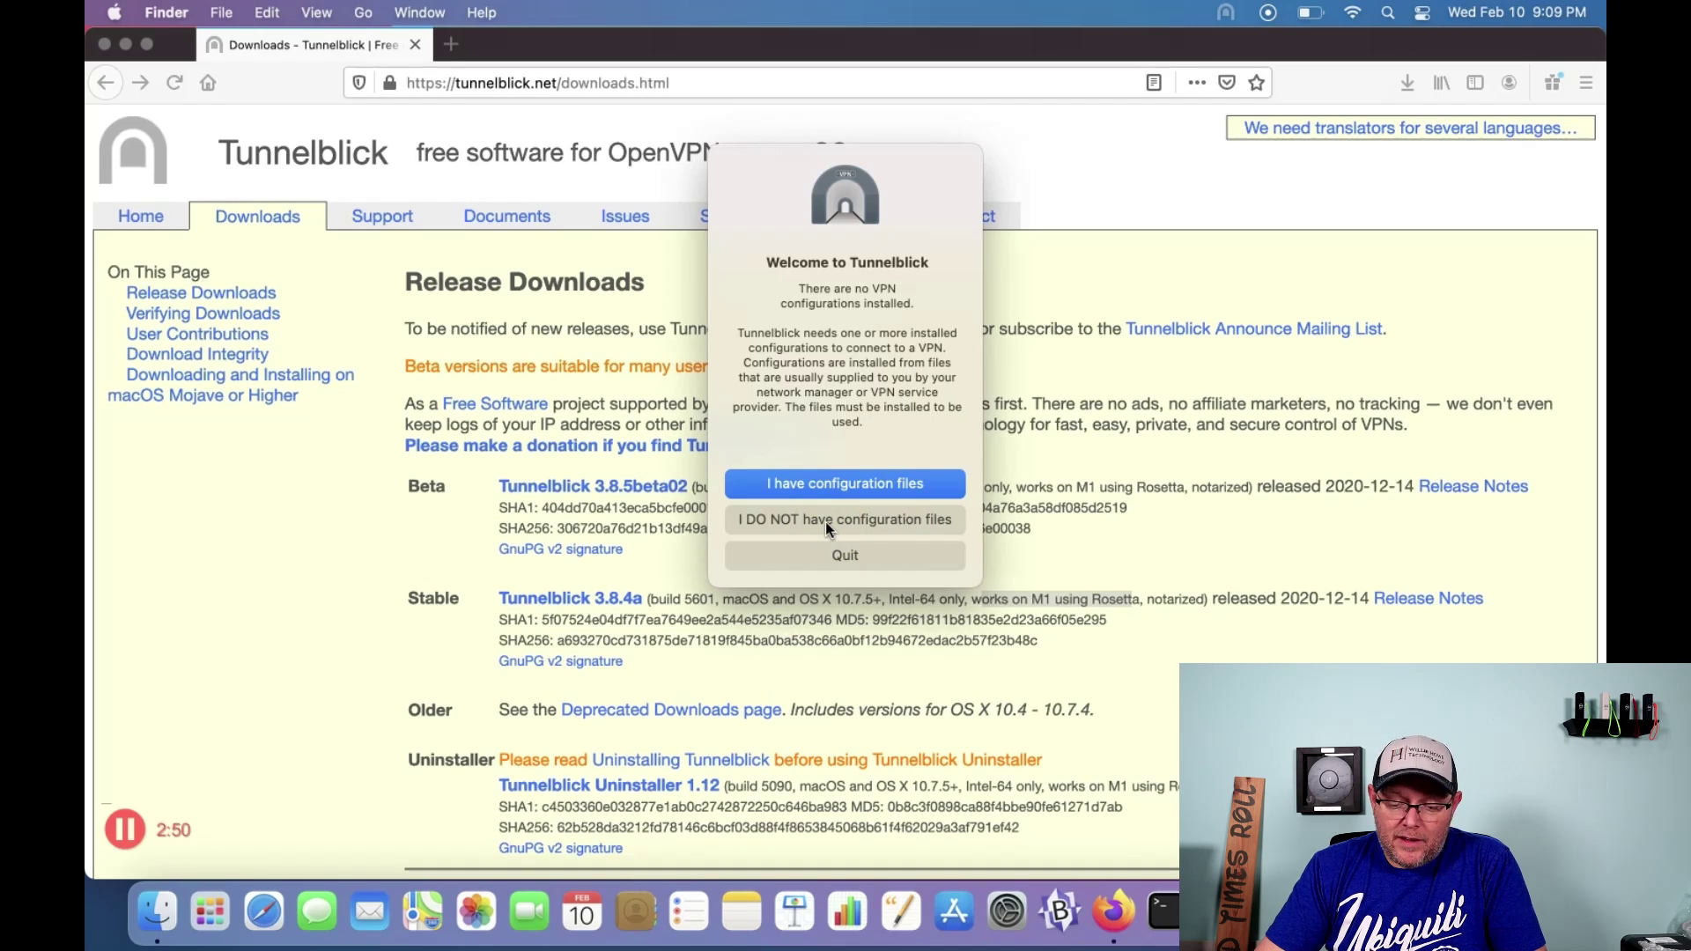
left_click(826, 521)
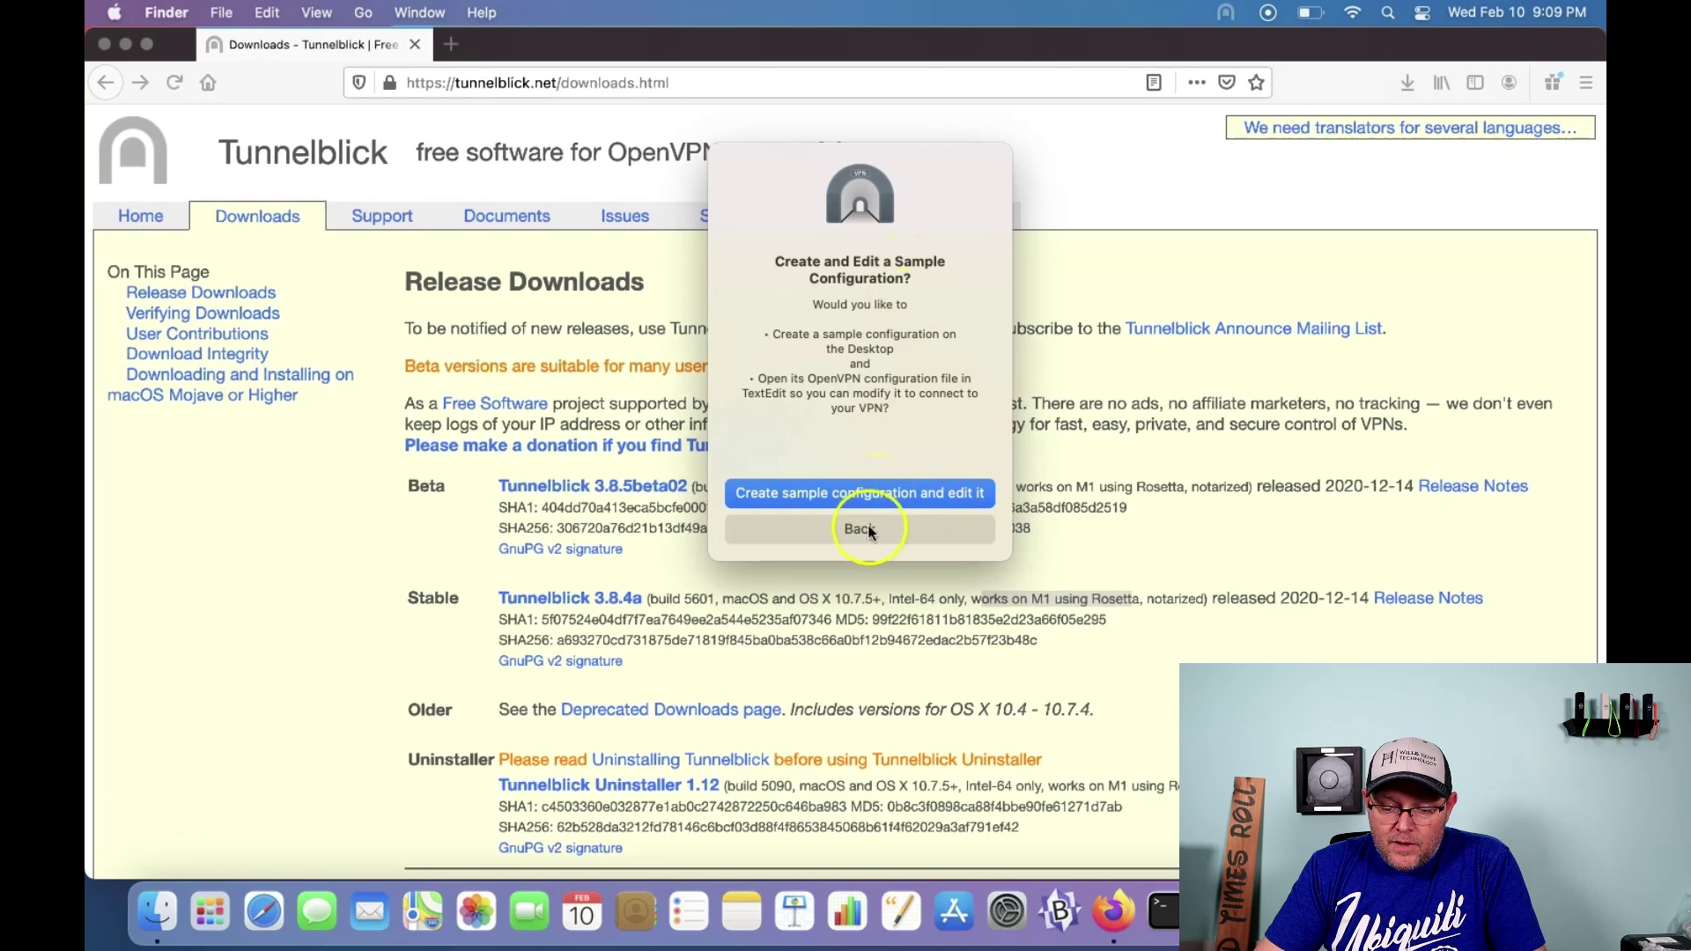
left_click(865, 531)
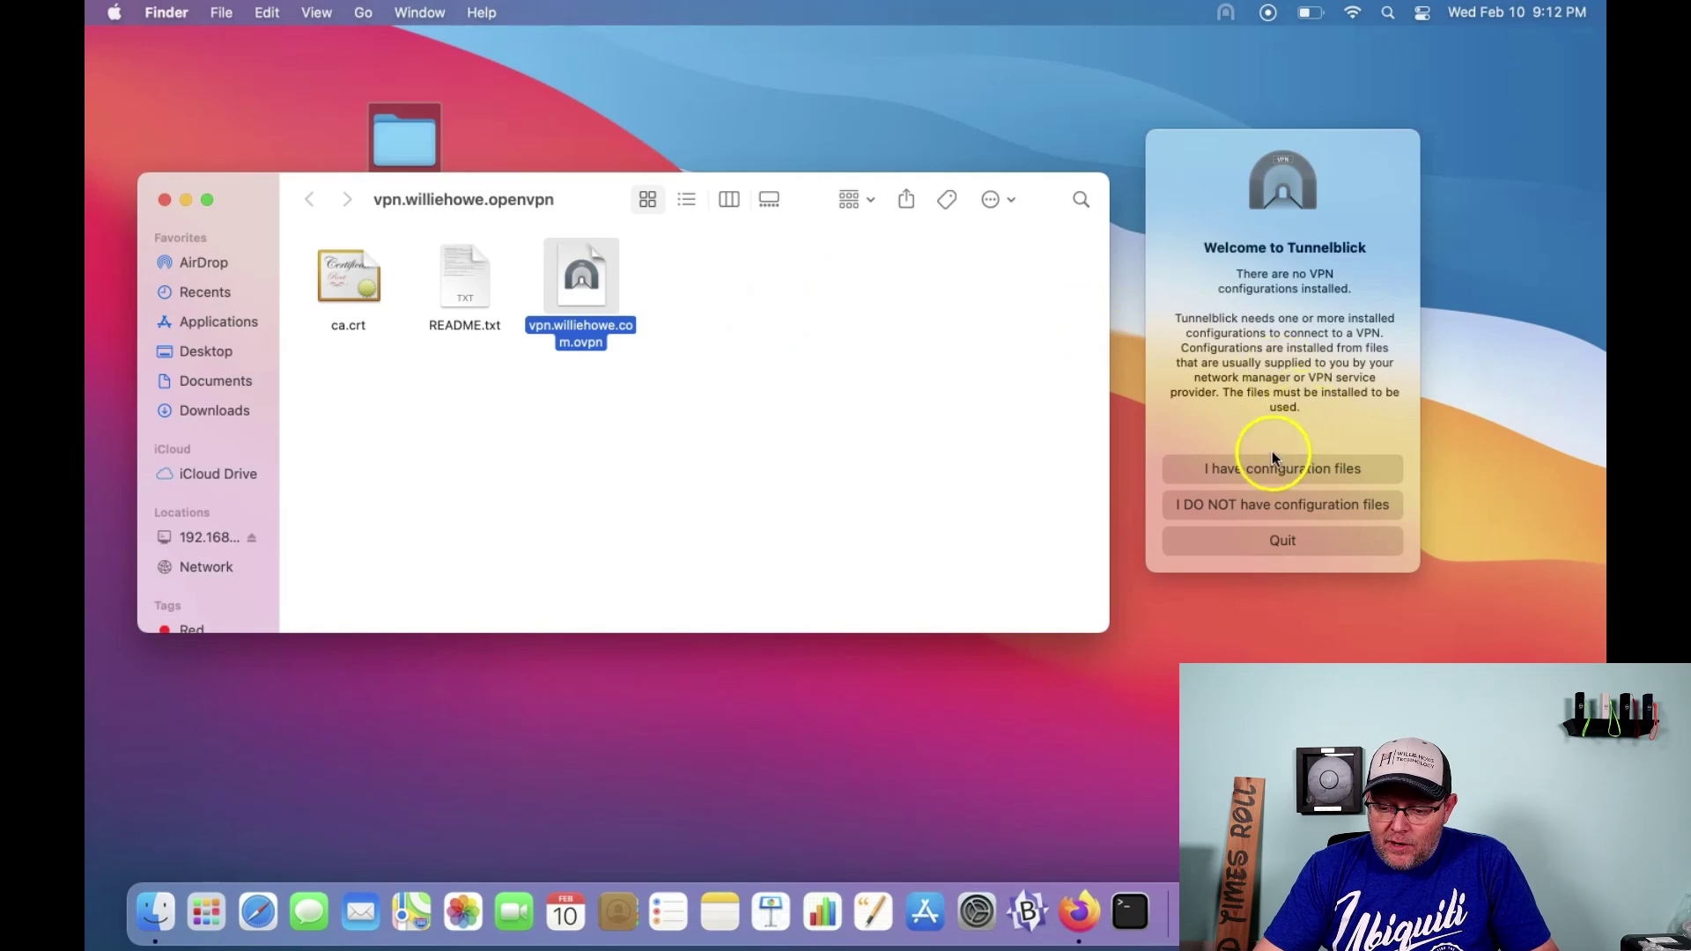
Step: Choose 'I have configuration files', dismiss the Add a Configuration instructions, and select vpn.williehowe.com.ovpn
left_click_drag(1219, 153, 1195, 154)
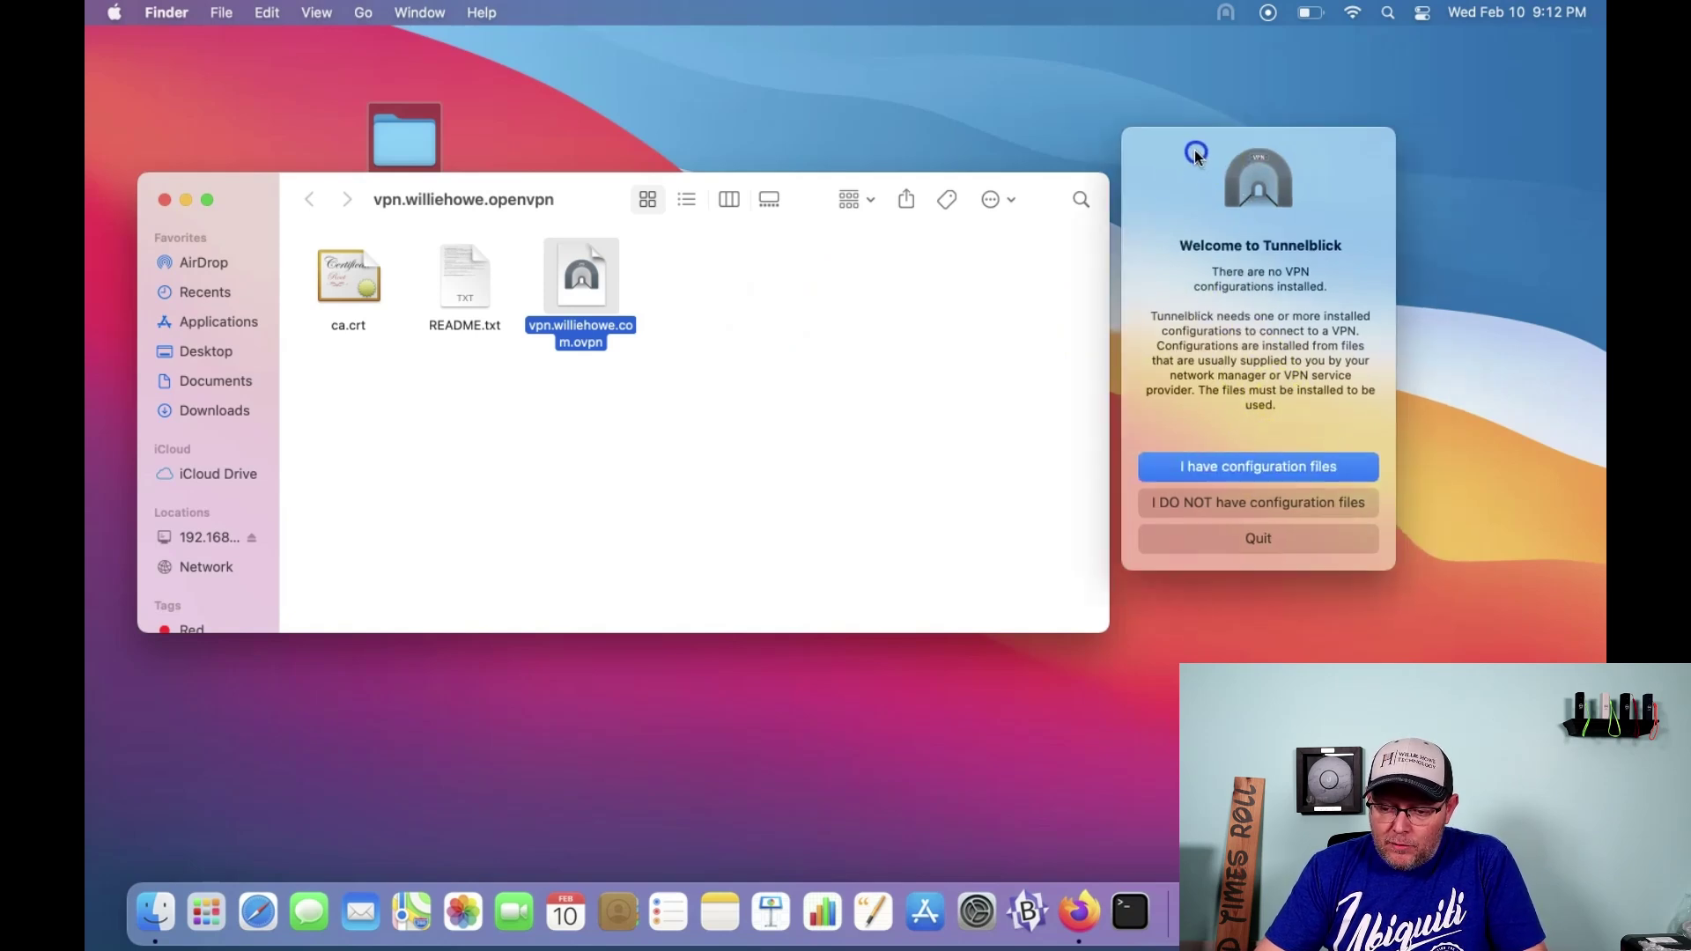
left_click(1272, 481)
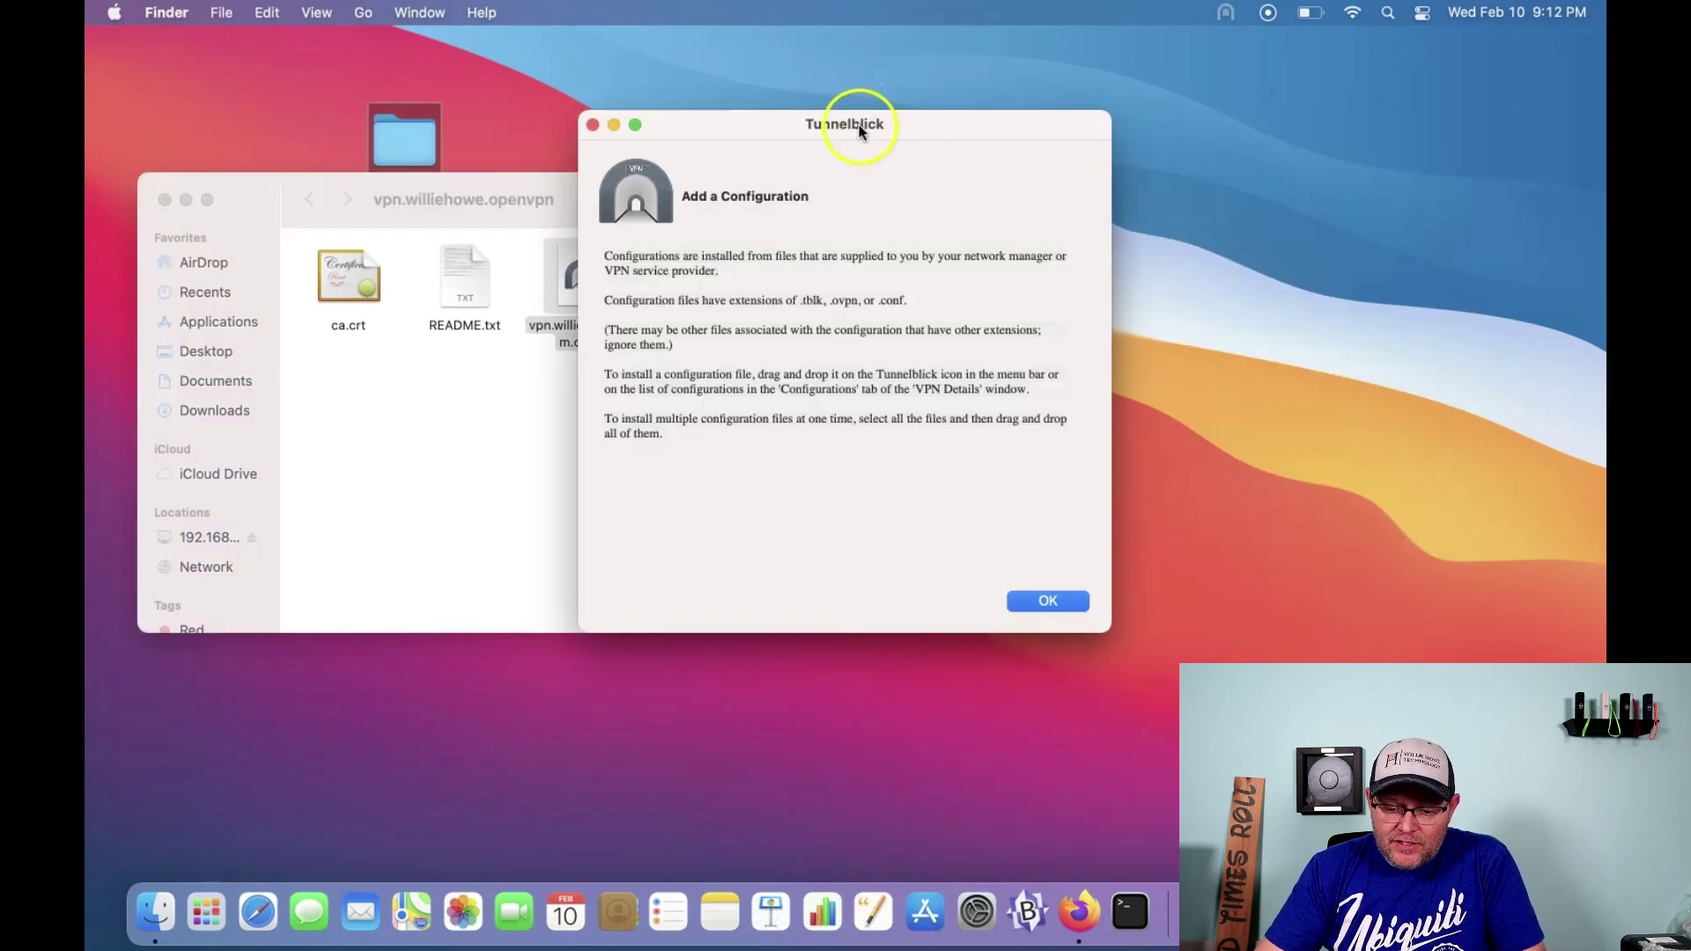
left_click(854, 127)
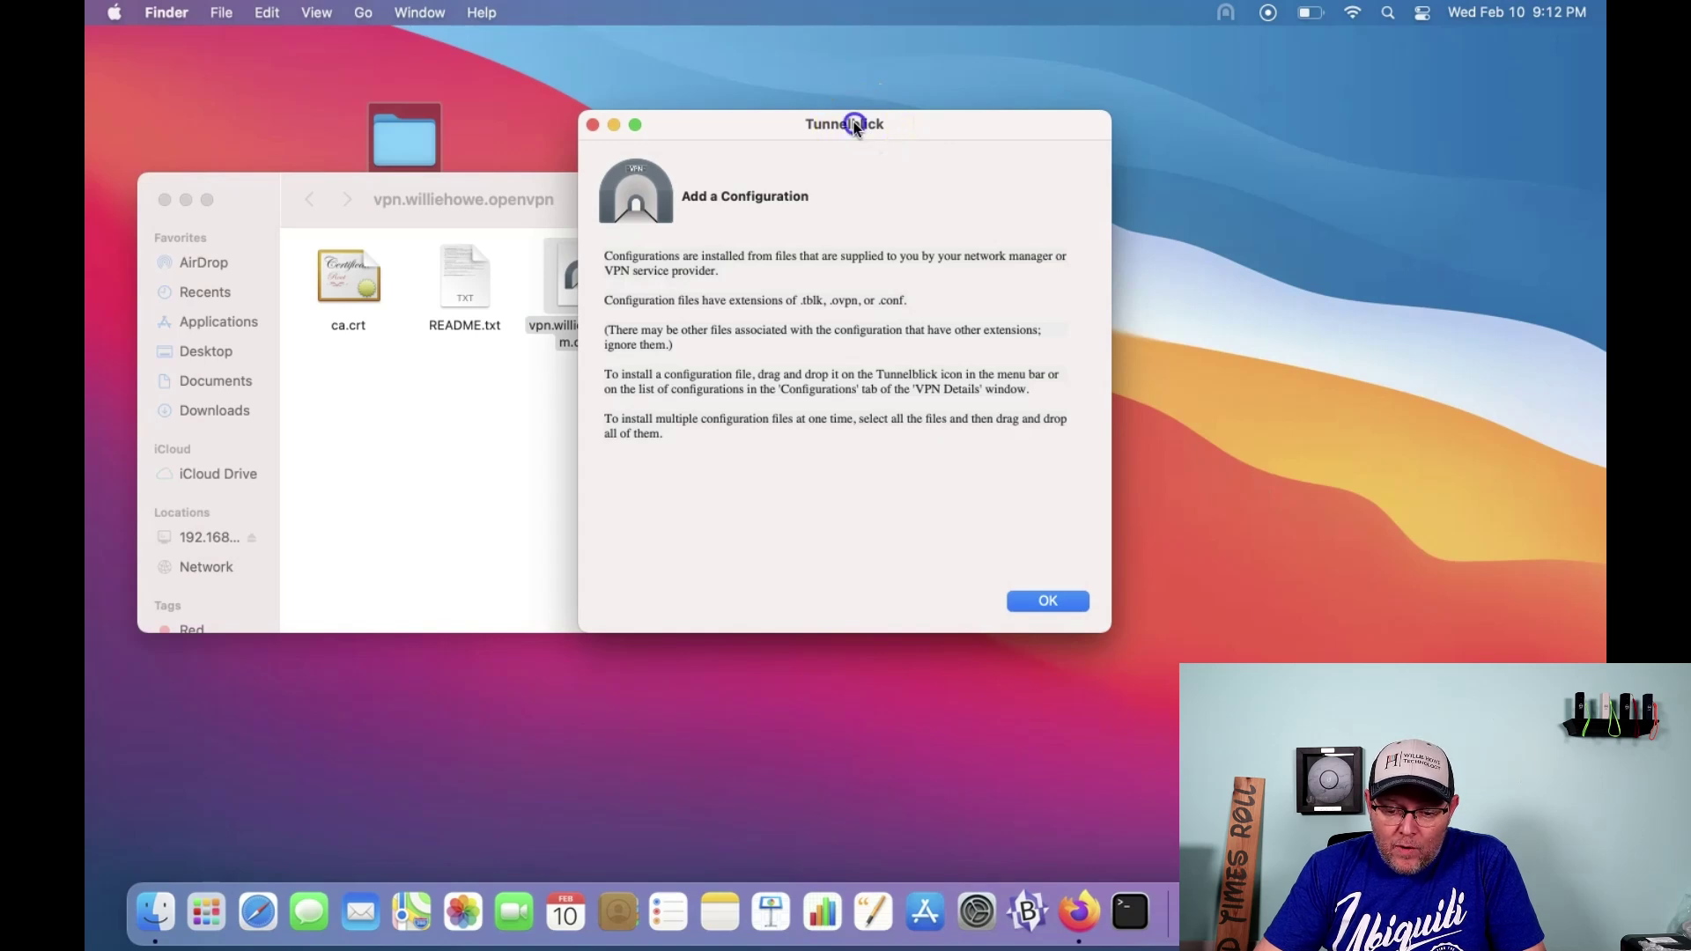
left_click_drag(853, 128, 1116, 126)
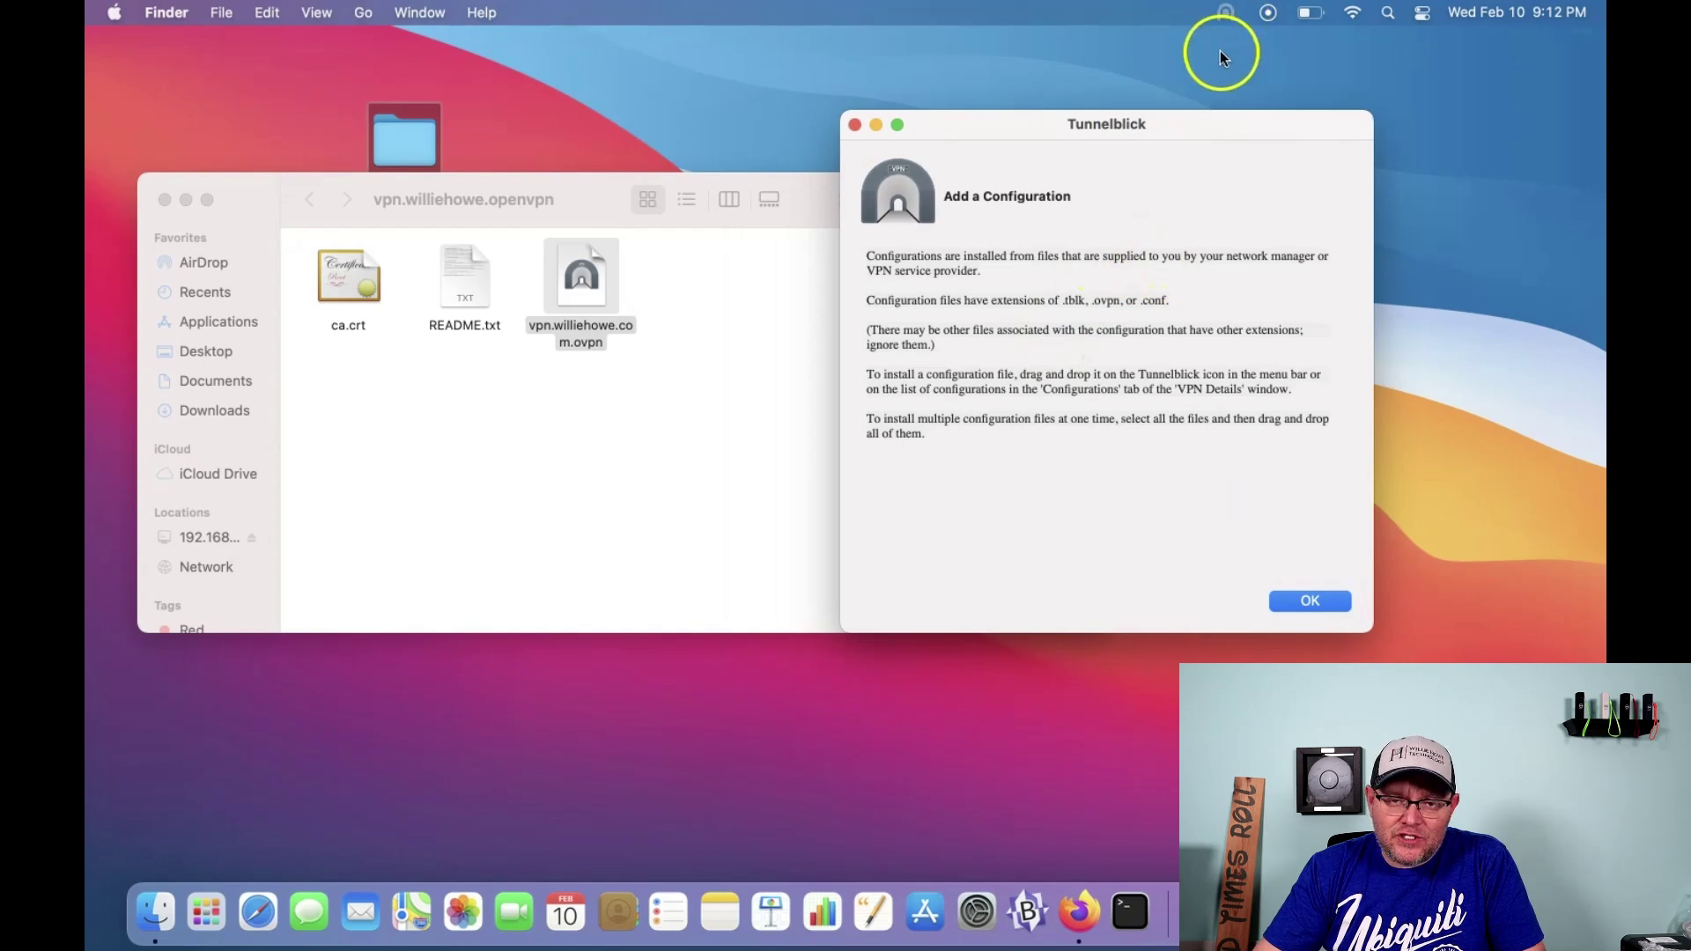
left_click(1333, 602)
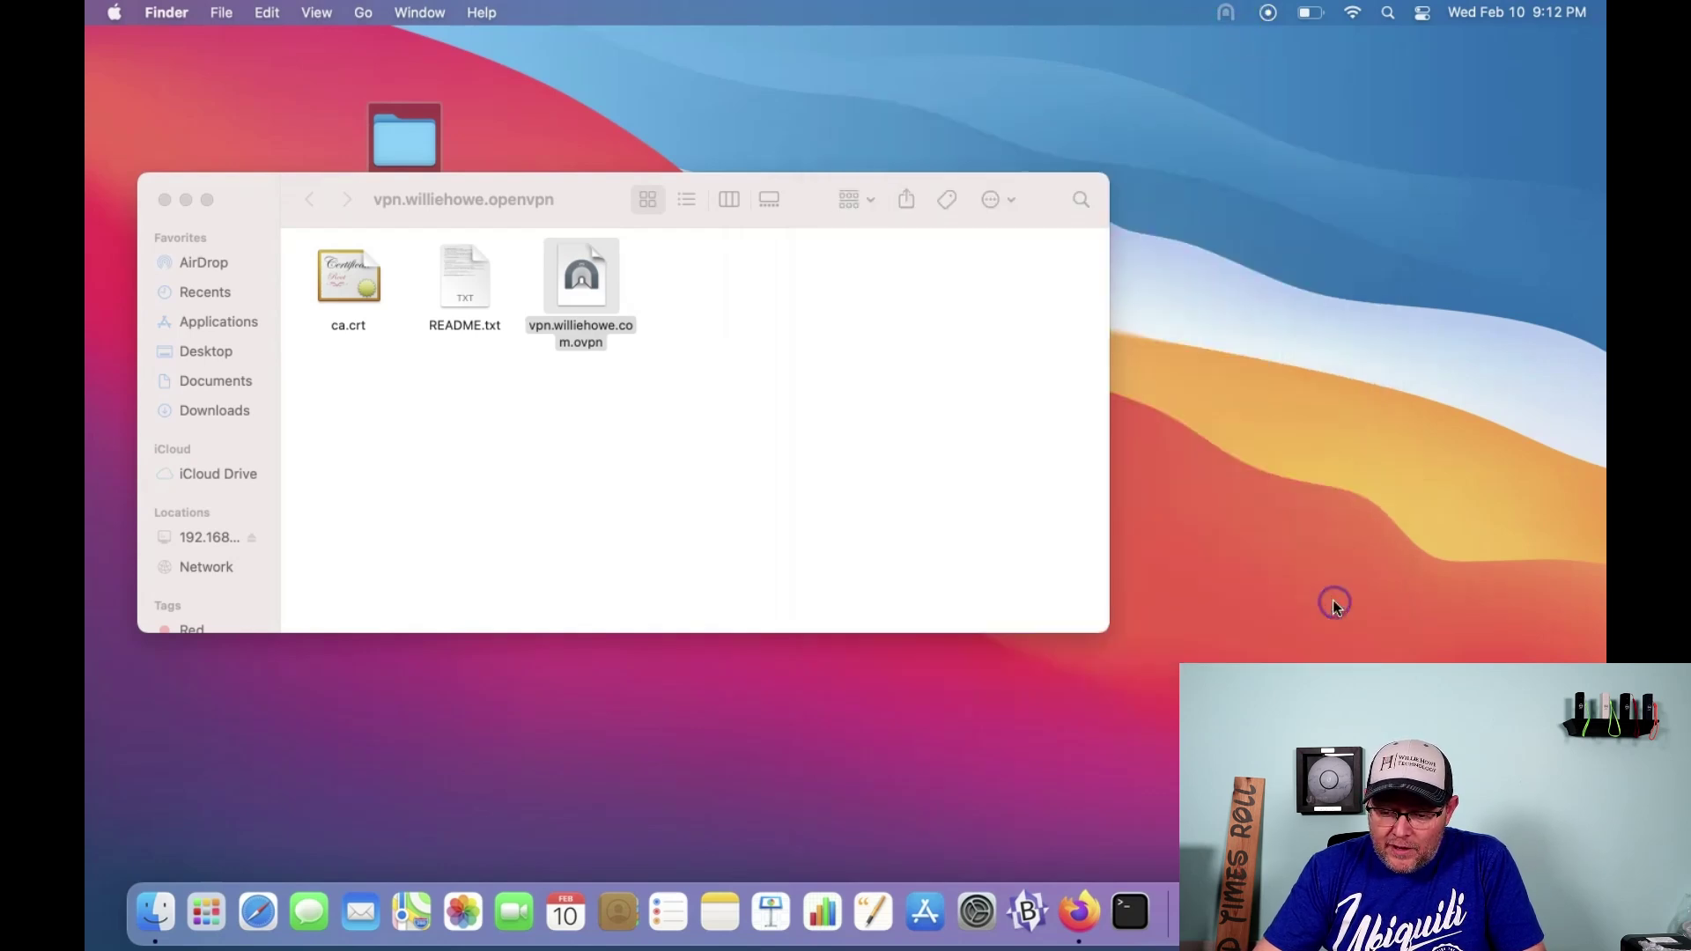
left_click(581, 286)
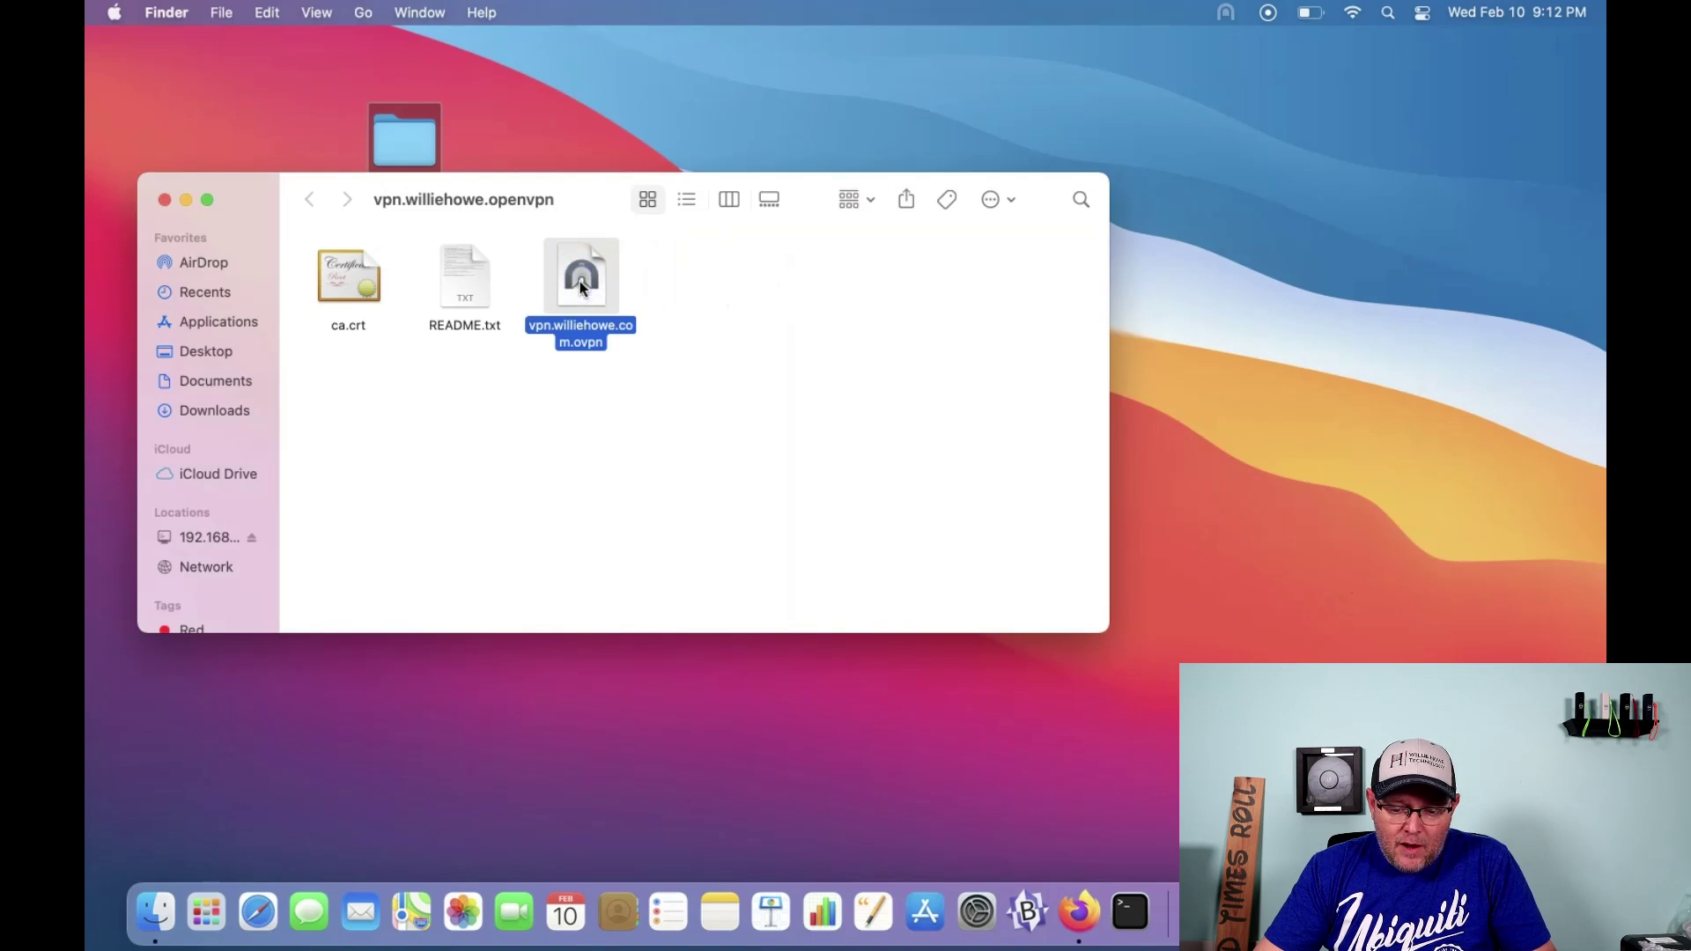
Step: Install vpn.williehowe.com.ovpn for Only Me via the menu-bar icon, then connect to vpn.williehowe.com
left_click_drag(580, 286, 1227, 11)
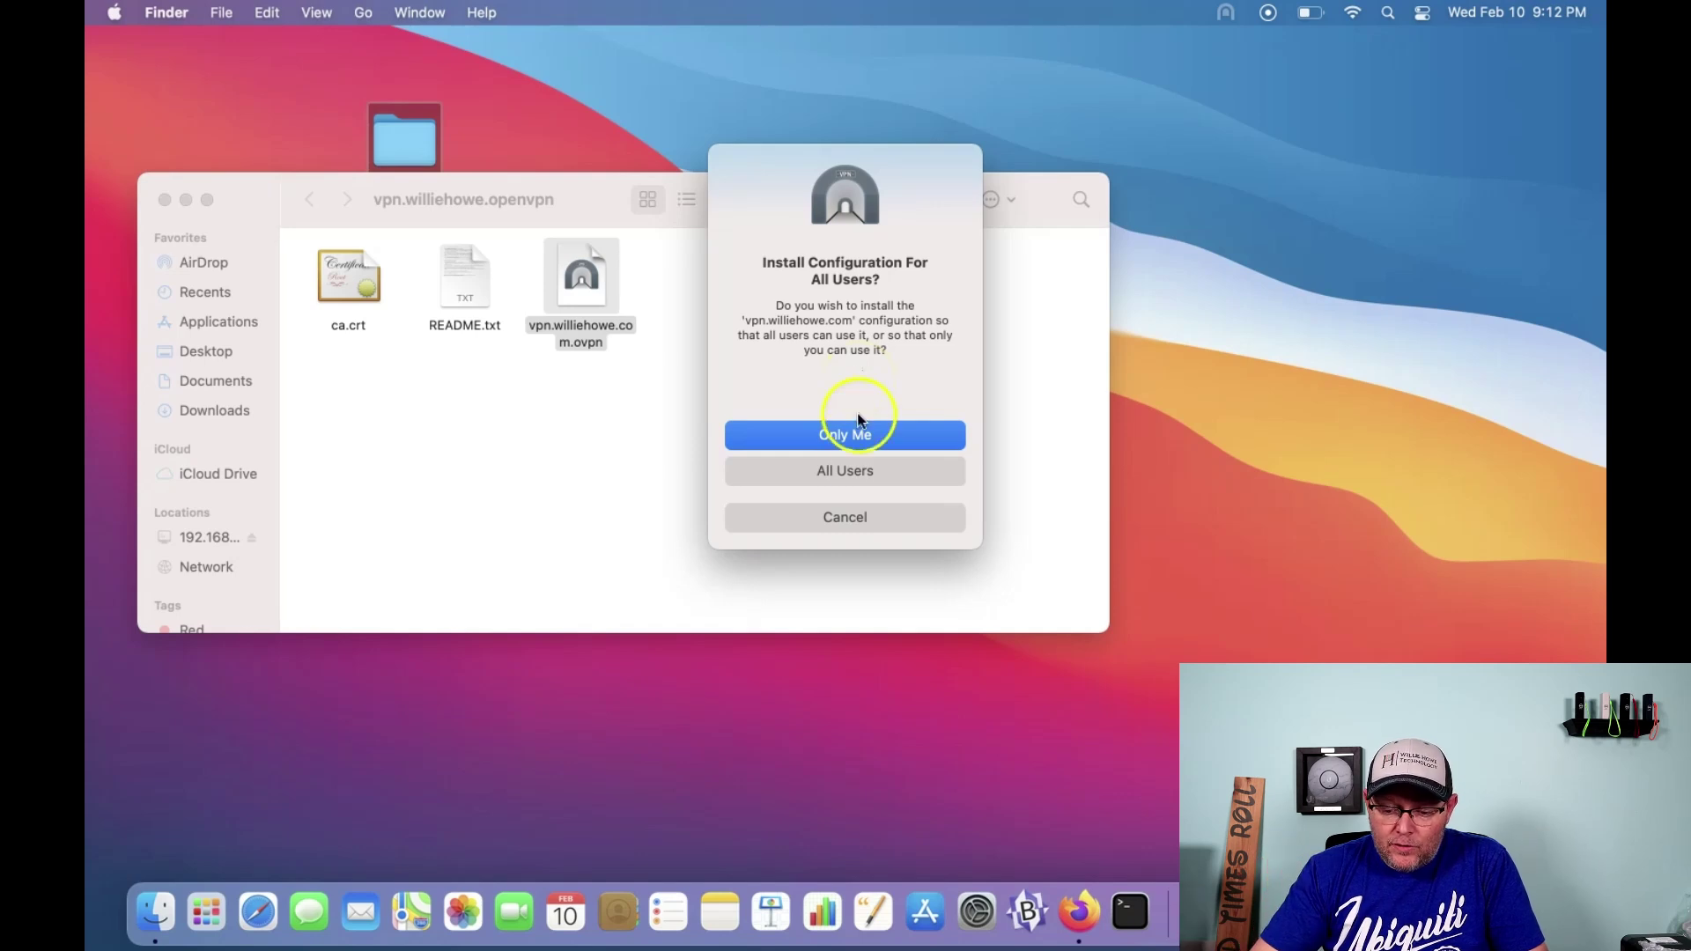
left_click(860, 443)
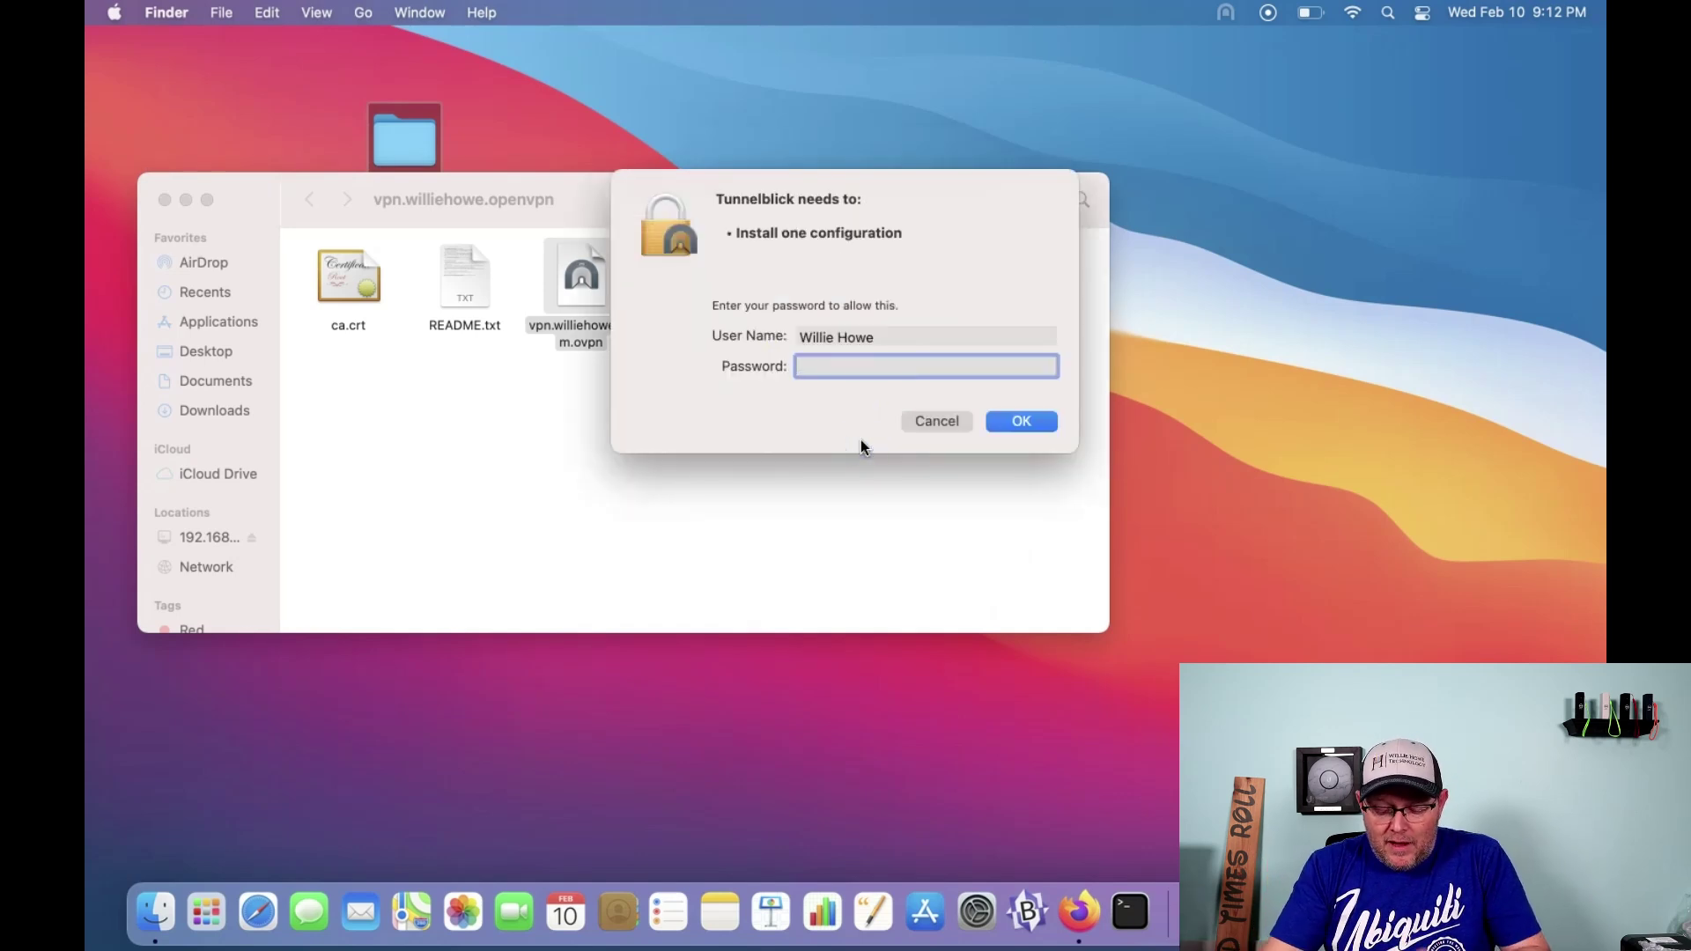
type("**********")
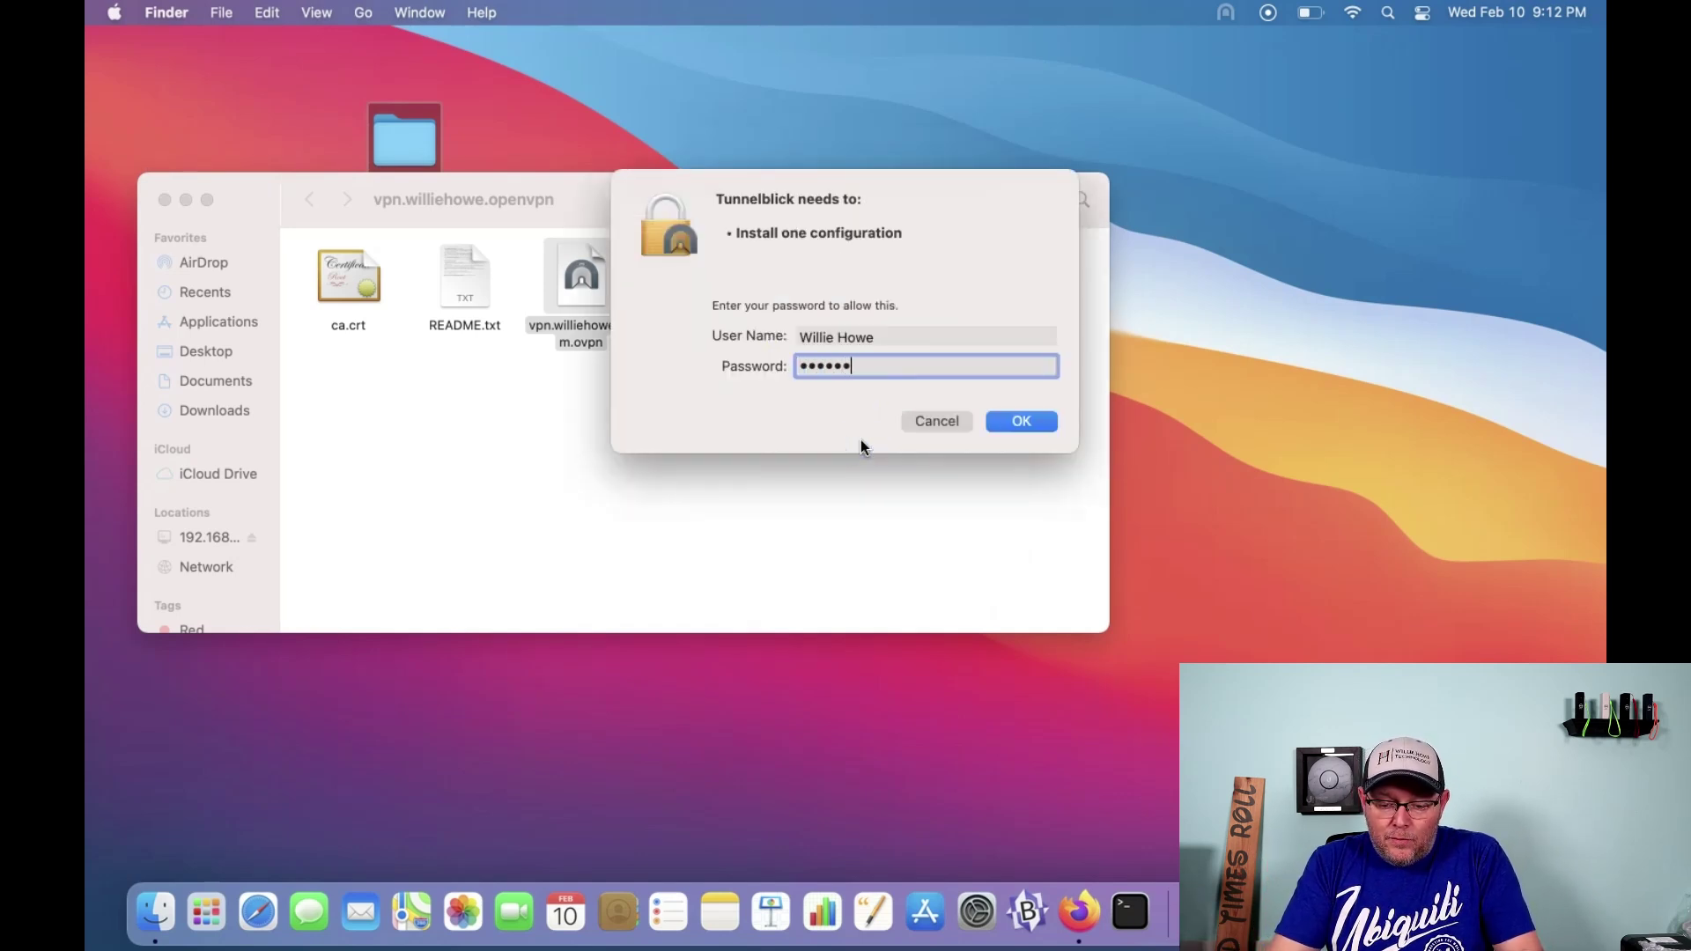
key("Return")
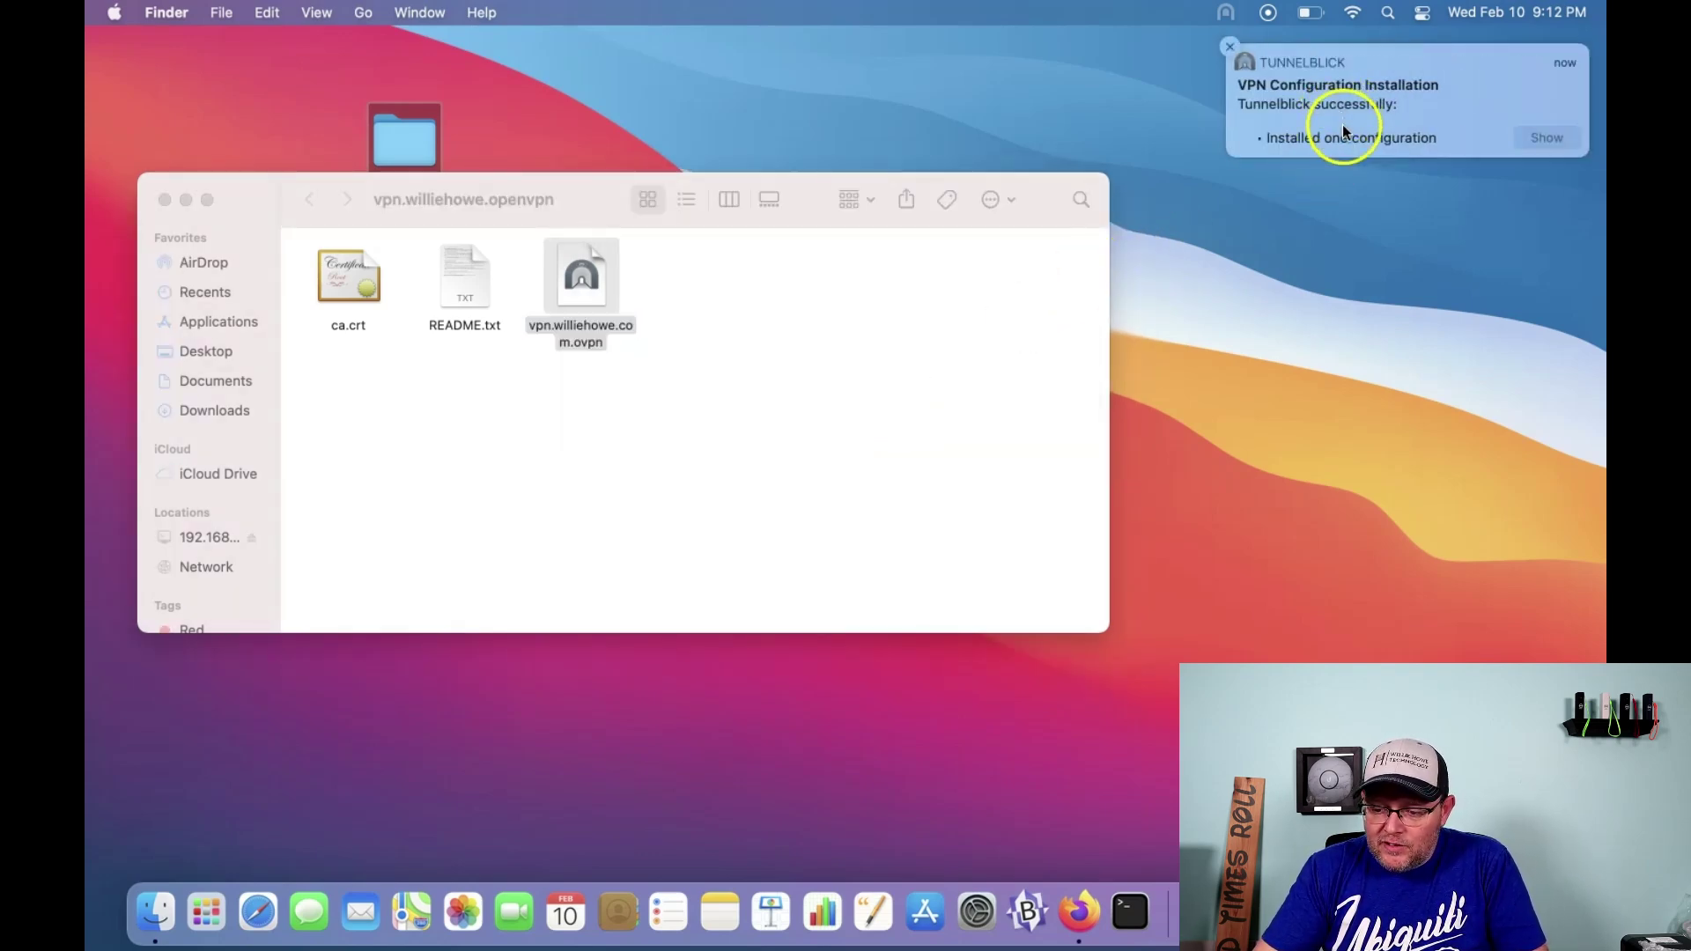
left_click(1226, 14)
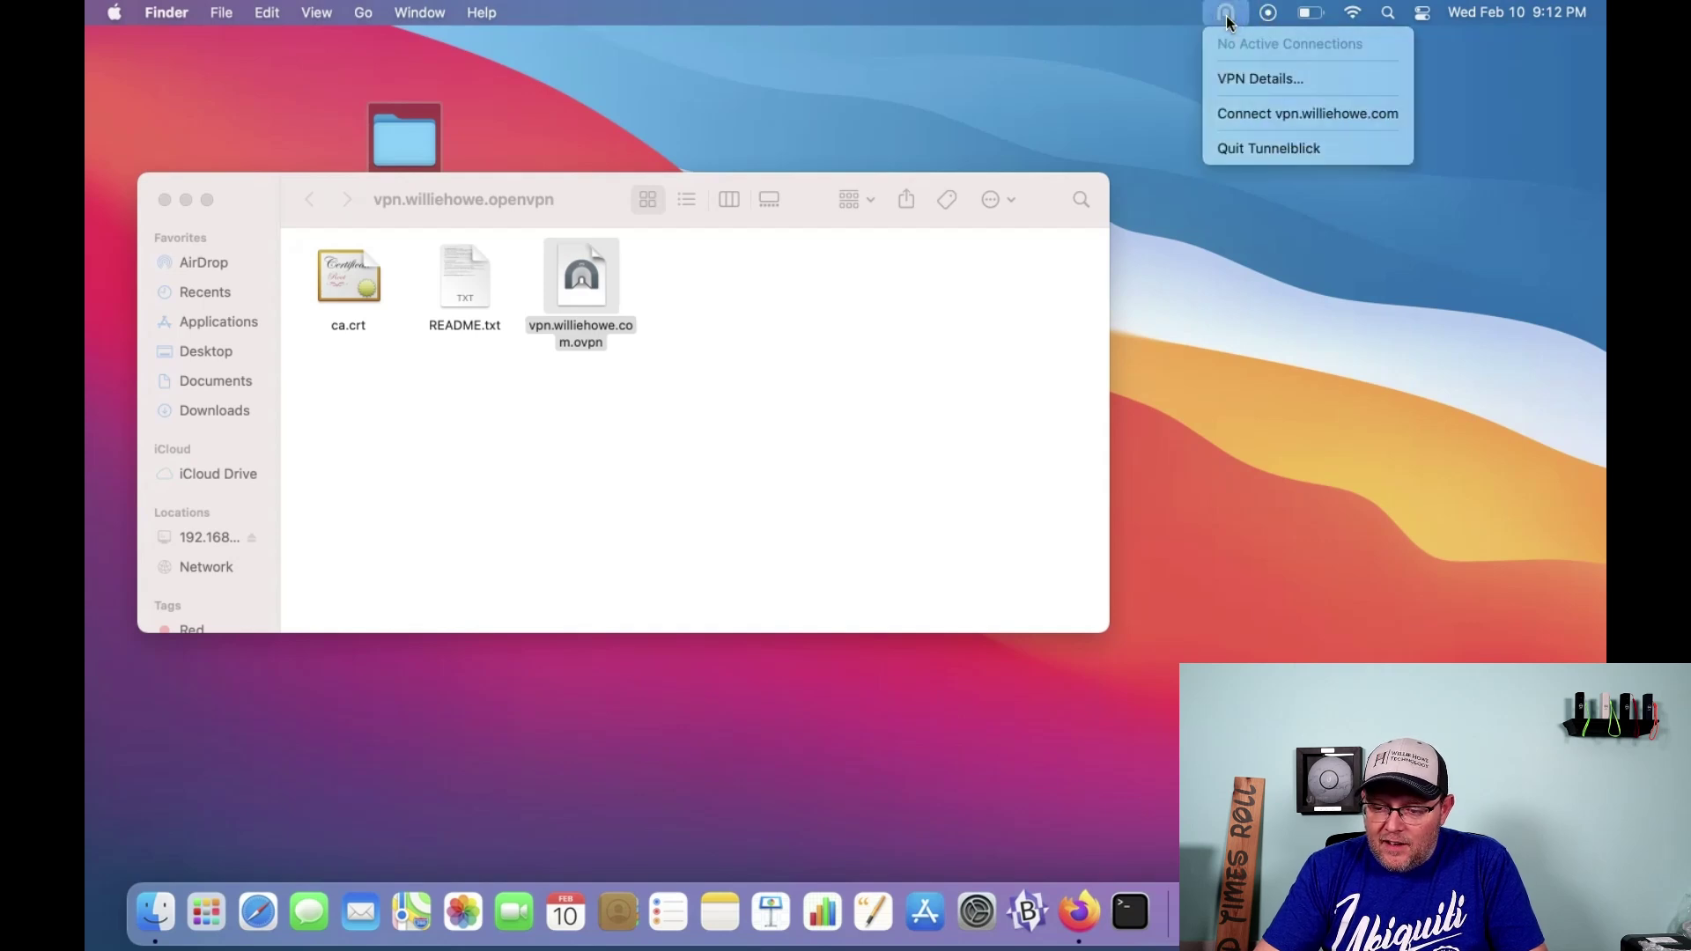
left_click(1258, 123)
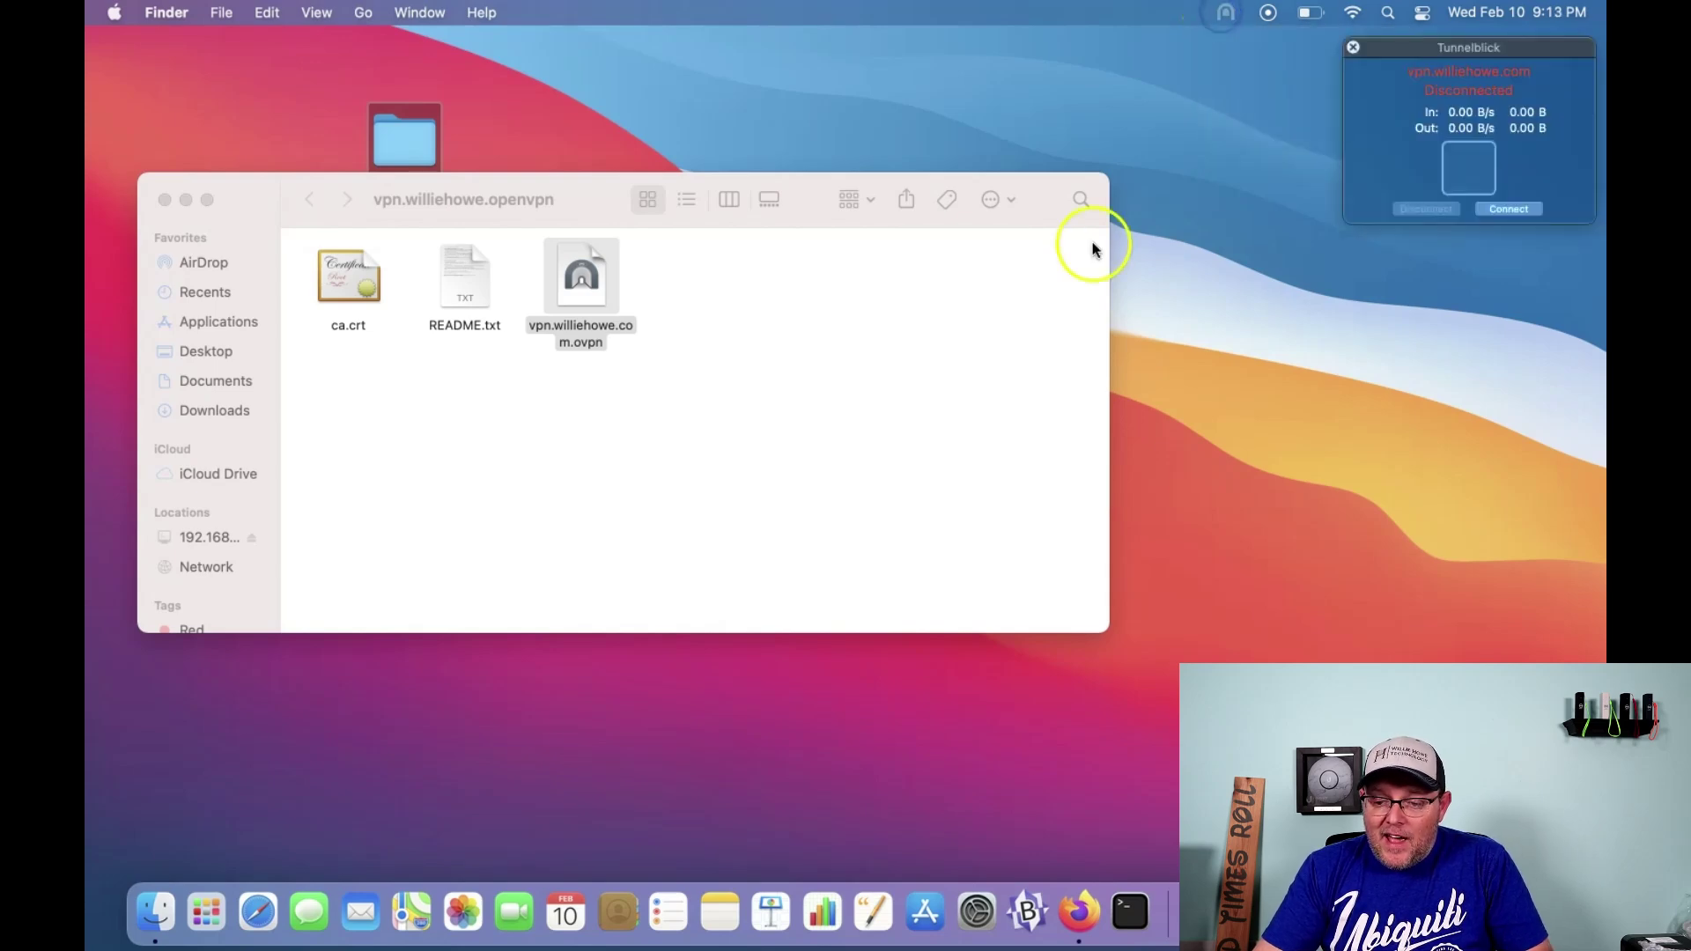